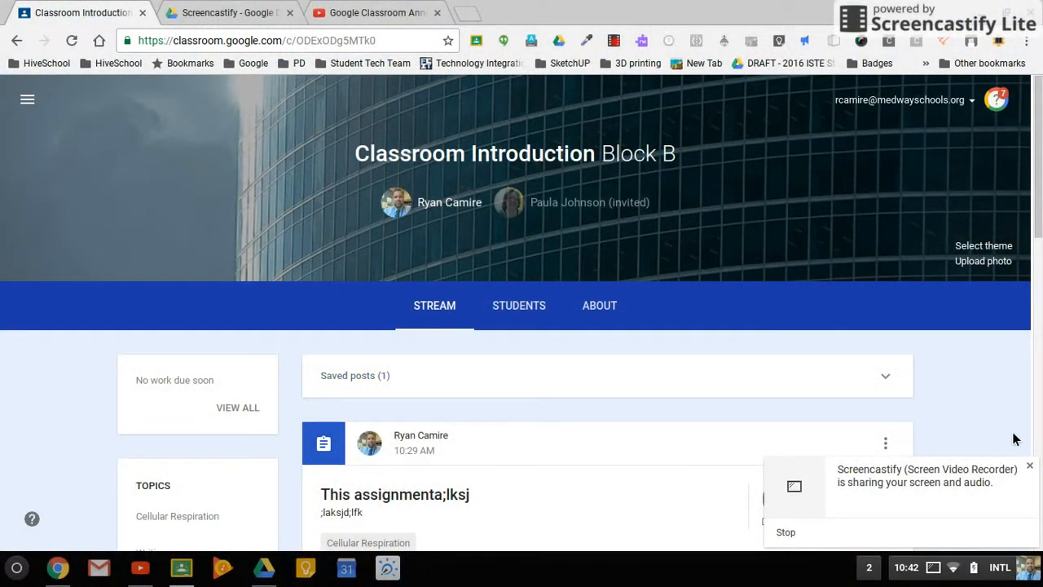
# Create a new question for the class that reads "Please talk about your stance on global warming.".
pyautogui.click(1029, 466)
pyautogui.moveTo(996, 511)
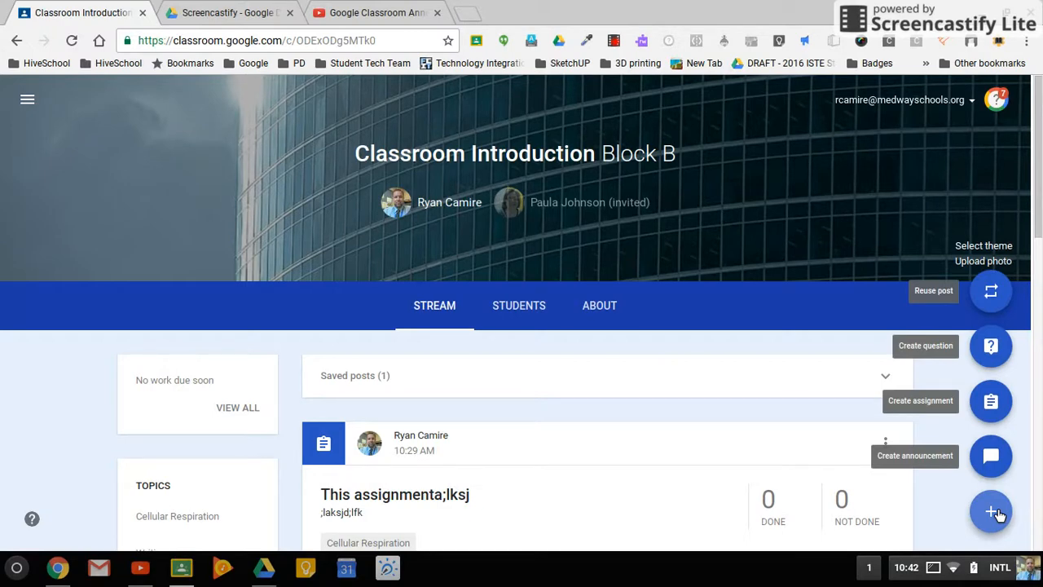
pyautogui.click(996, 345)
pyautogui.click(994, 346)
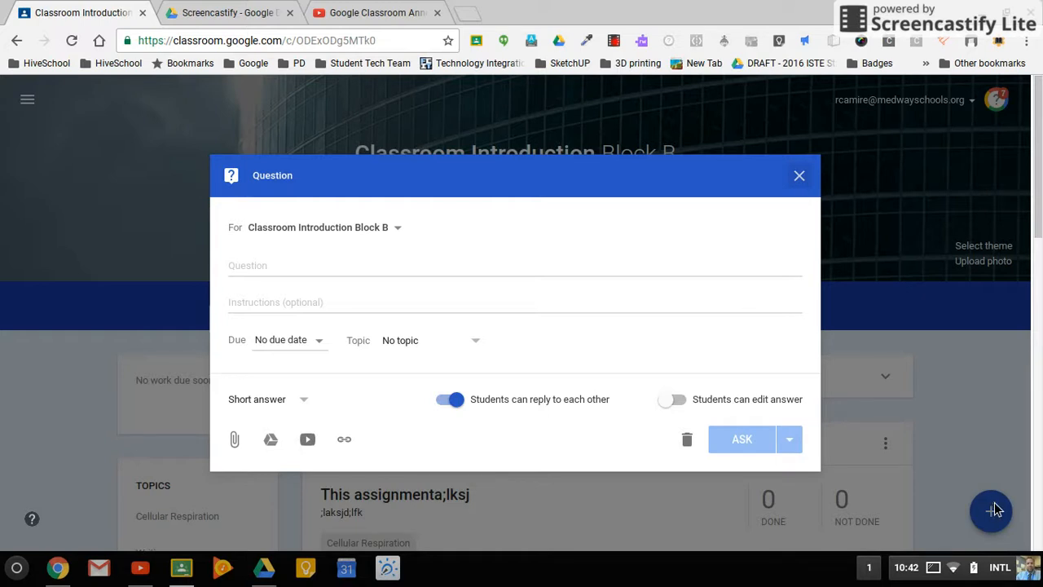
pyautogui.click(273, 268)
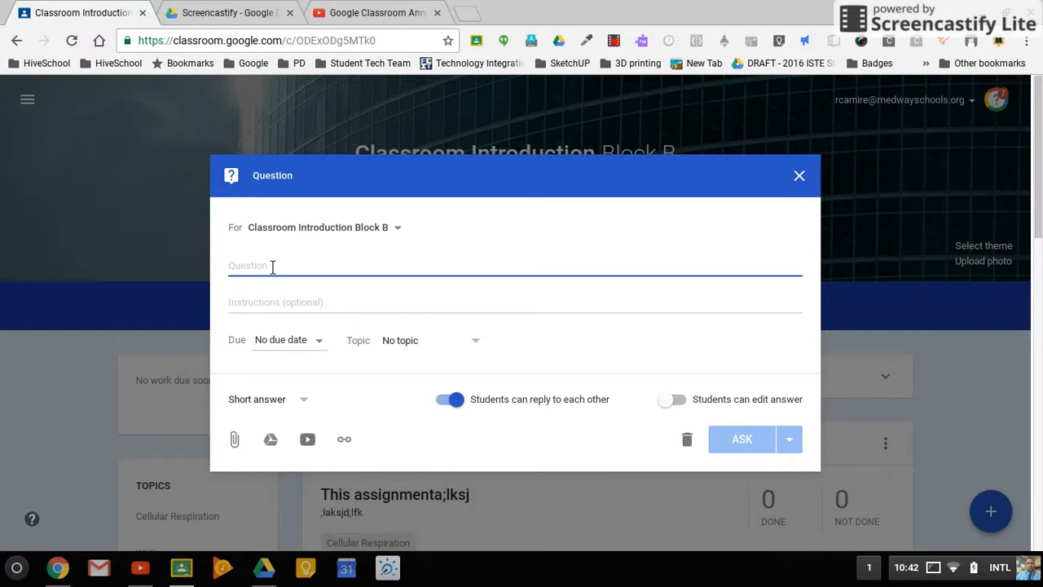
pyautogui.write('Please ')
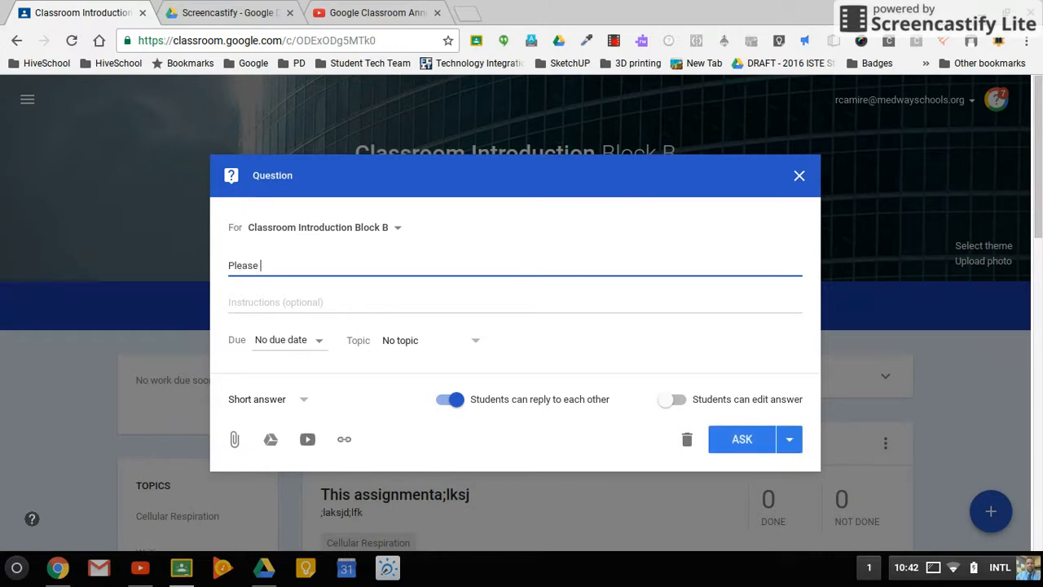
pyautogui.write('talk about your stance on')
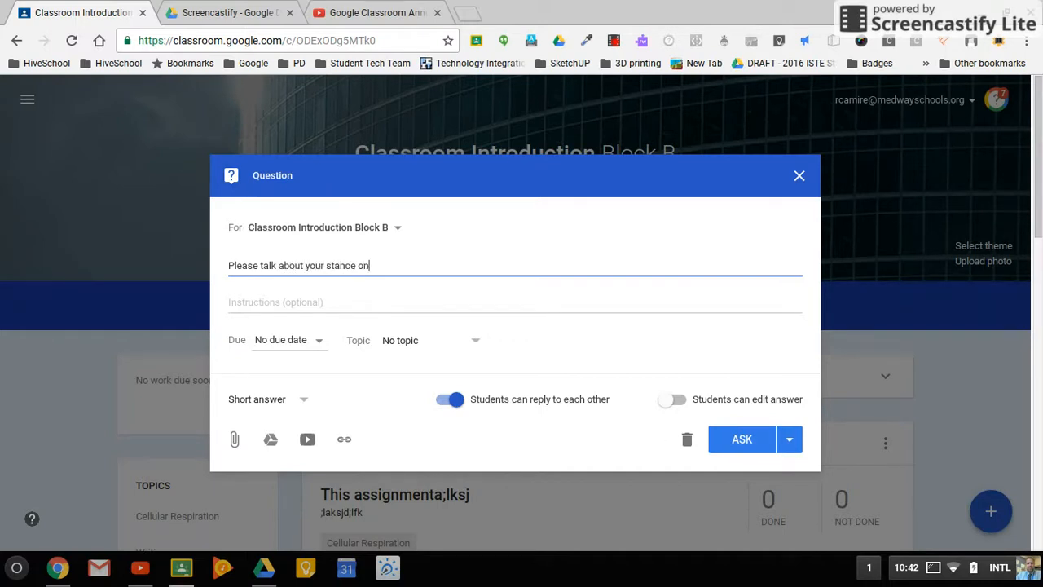
pyautogui.write(' global warming.')
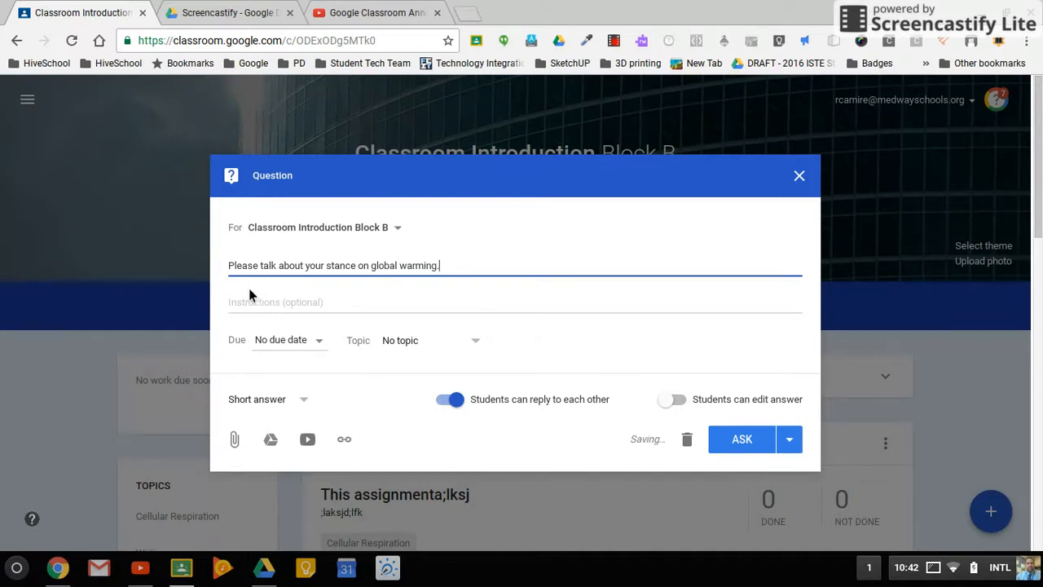
# Enter "This should be at least 5 sentences." as the question's instructions.
pyautogui.click(269, 310)
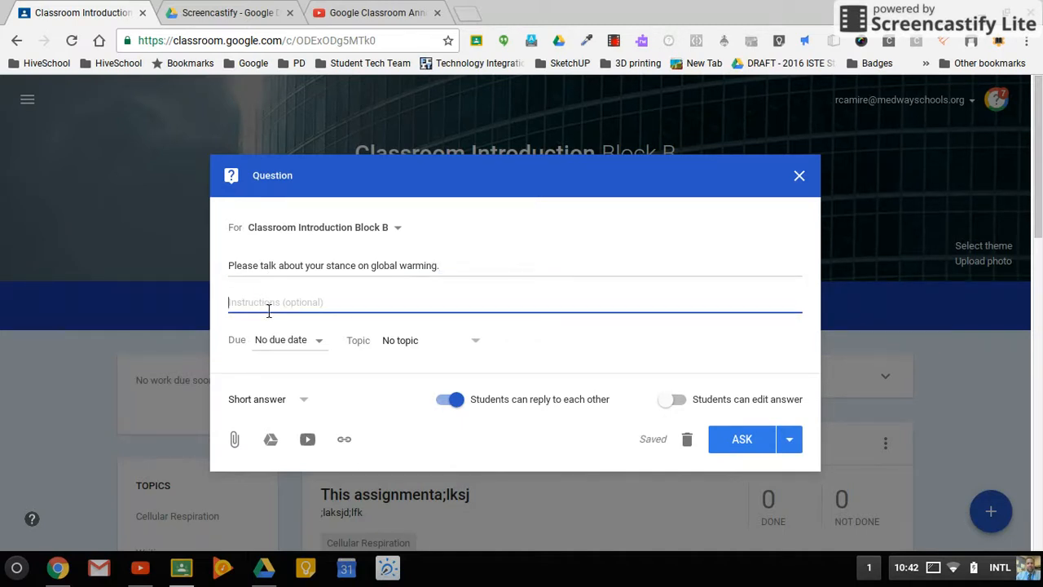
pyautogui.write('This should be at least 5 sentences.')
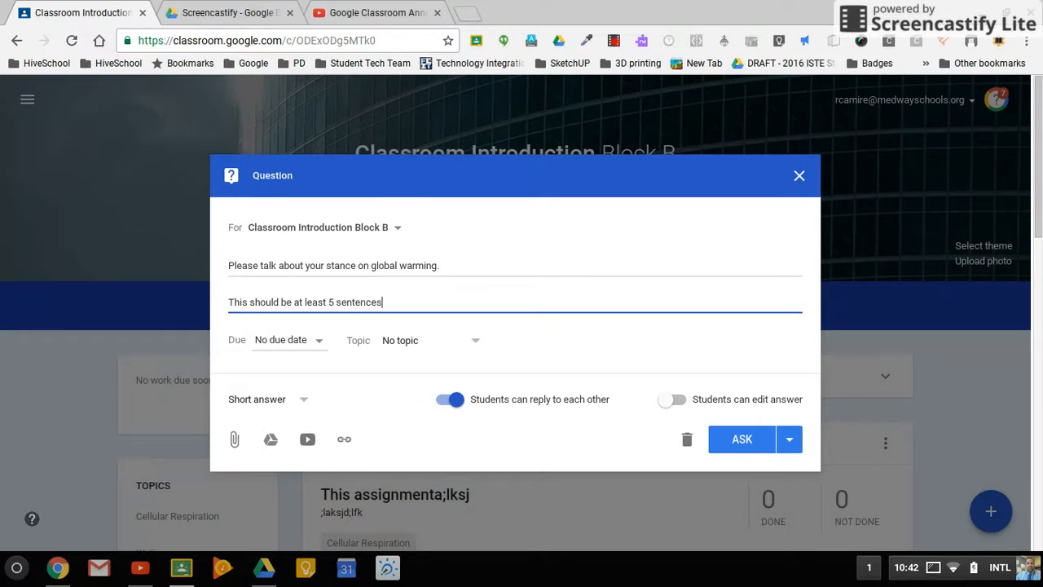
# Set the question's due date to Nov 17, 2016, without a time.
pyautogui.click(294, 343)
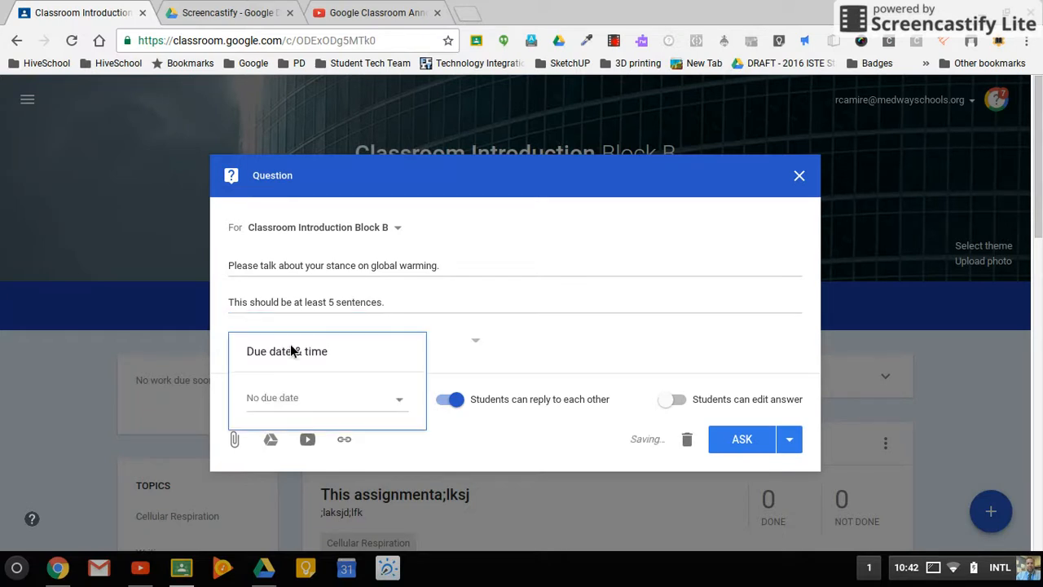
pyautogui.click(399, 399)
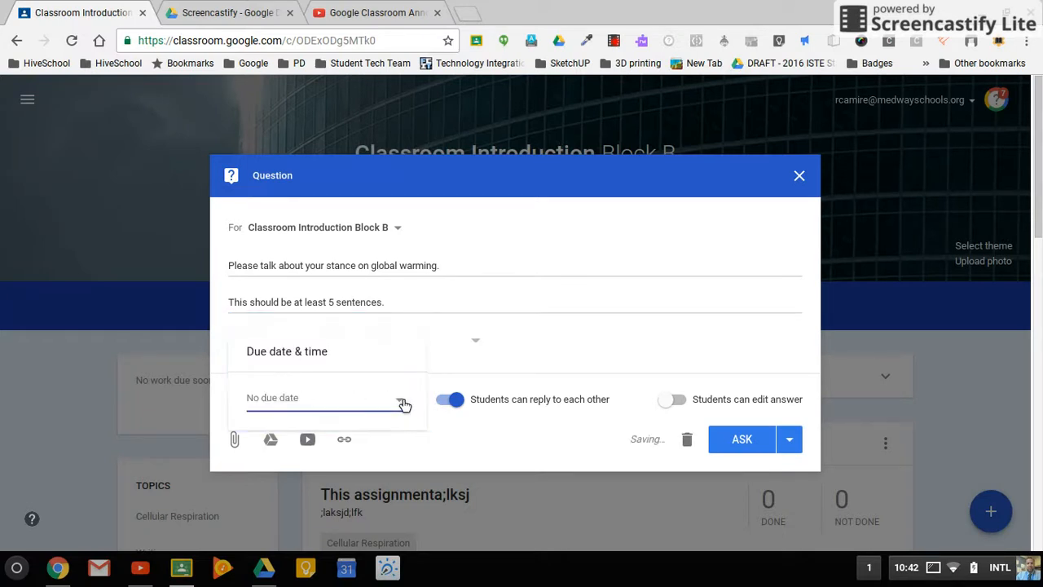
pyautogui.click(358, 488)
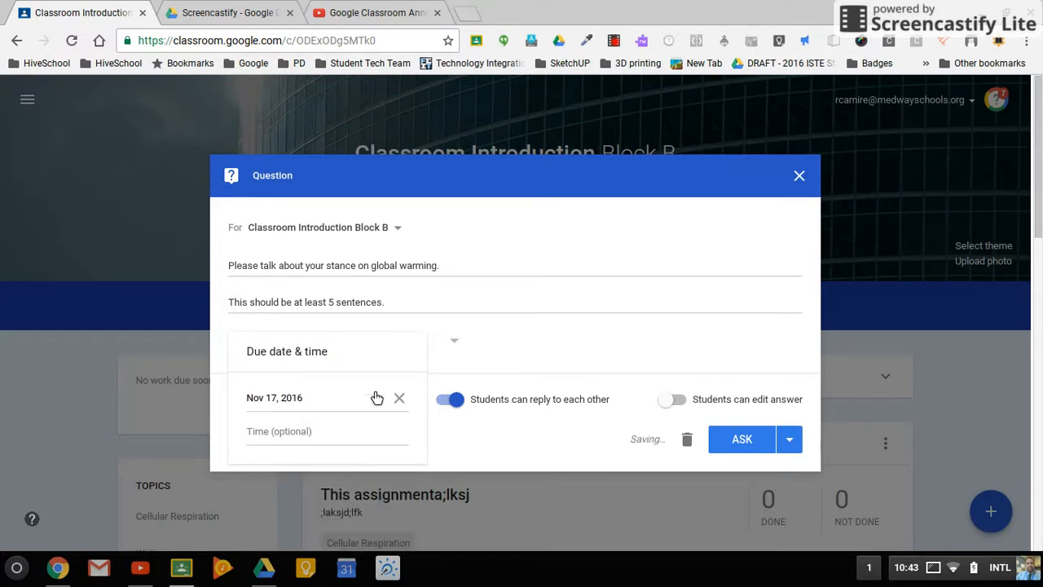
pyautogui.click(484, 347)
# Create a new topic named "Debate" for the question.
pyautogui.click(449, 342)
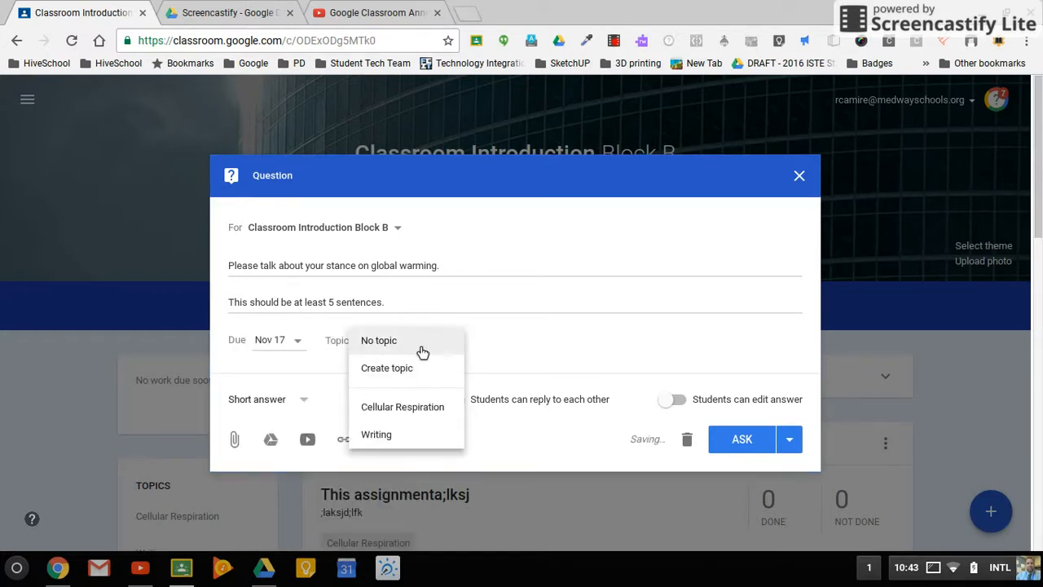
pyautogui.click(389, 372)
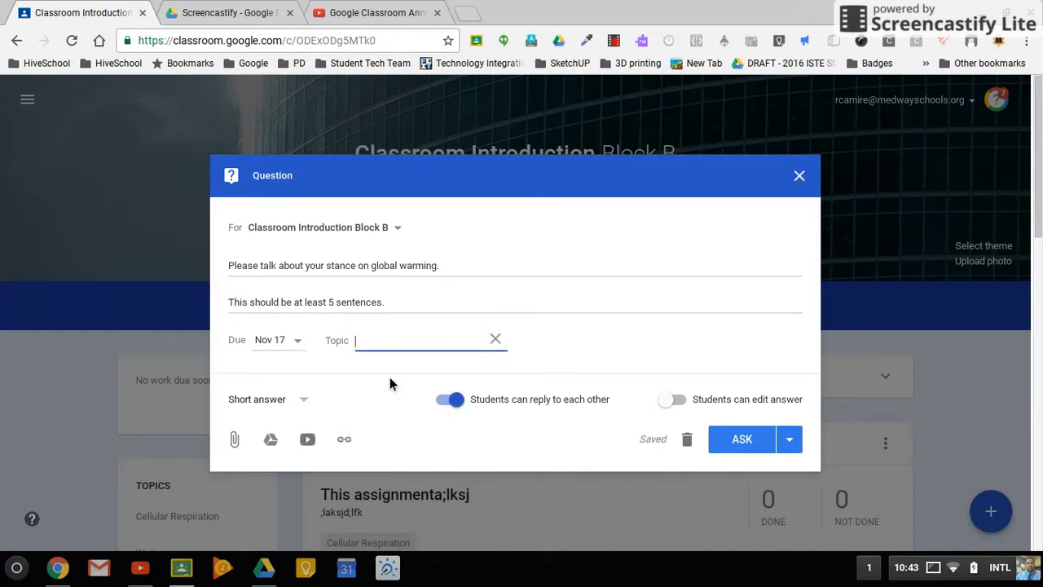
pyautogui.write('Debate')
pyautogui.click(559, 365)
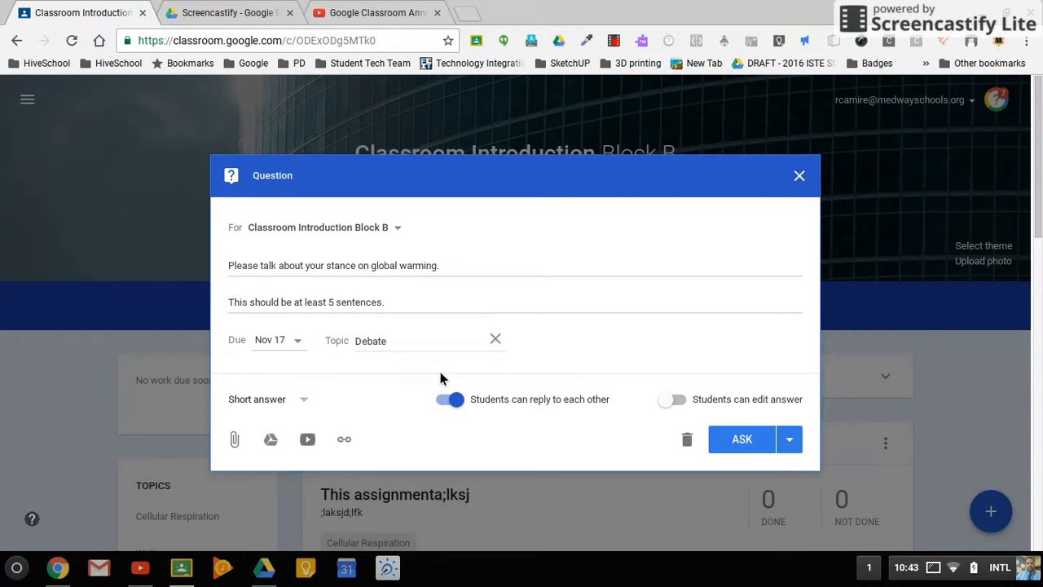
# Try switching the student reply and answer-editing permissions and restore both, keeping the question as a short answer.
pyautogui.click(264, 399)
pyautogui.click(264, 410)
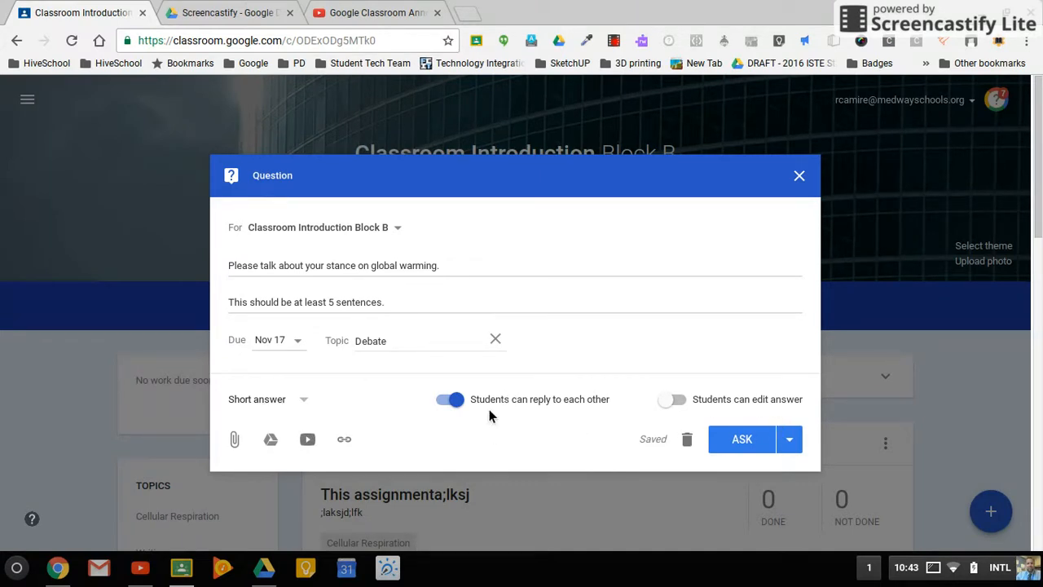
pyautogui.click(456, 401)
pyautogui.click(452, 403)
pyautogui.click(679, 405)
pyautogui.click(679, 405)
pyautogui.click(679, 405)
pyautogui.click(679, 405)
# Append "ONce you post, please reply to two other students." to the end of the question's instructions.
pyautogui.click(409, 313)
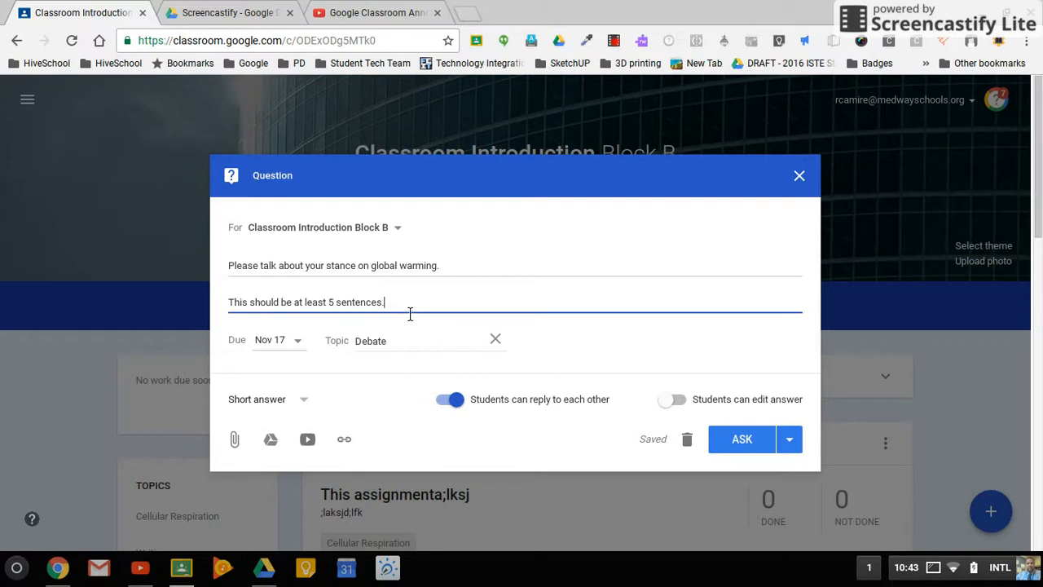
pyautogui.write('ONce you post, please reply to t')
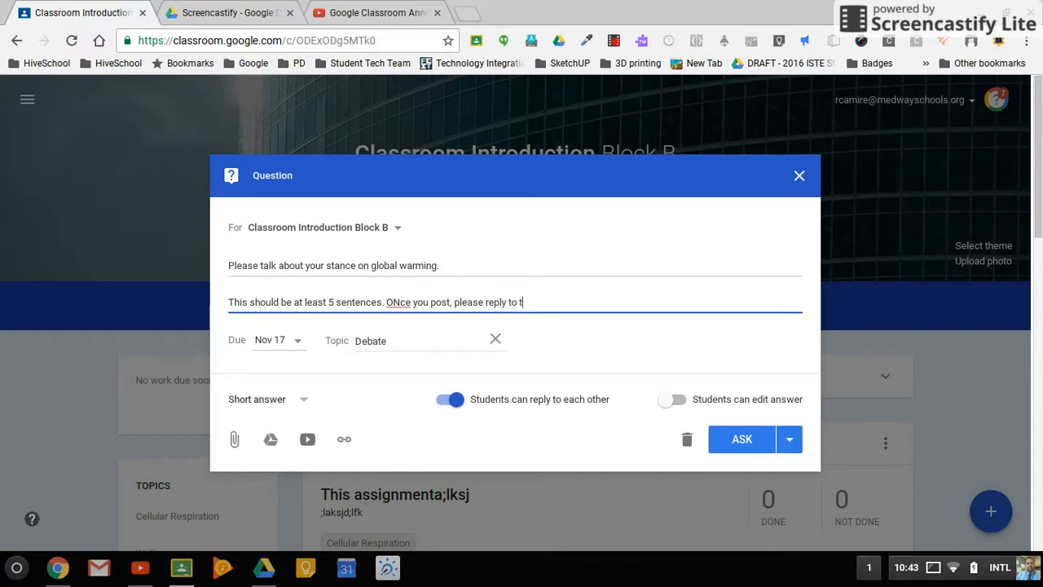
pyautogui.write('wo other students.')
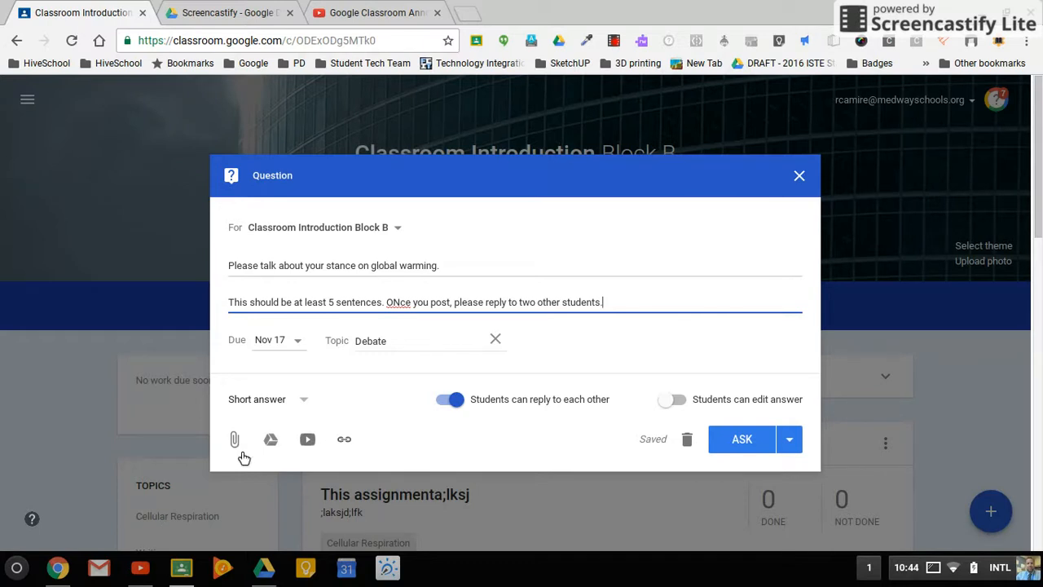
# Review which other classes could receive the question and the alternatives to asking it immediately.
pyautogui.click(394, 230)
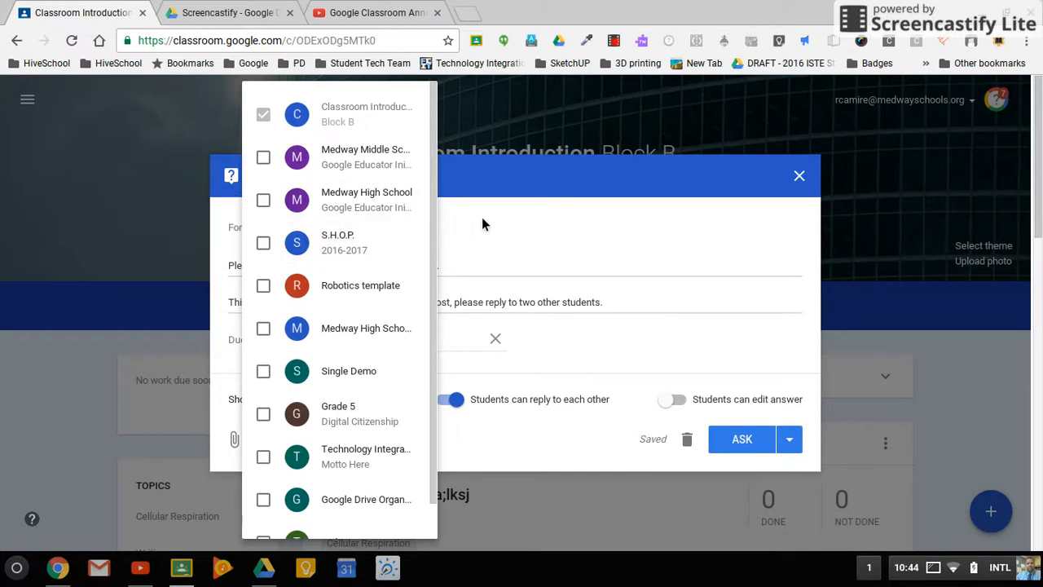
pyautogui.click(482, 223)
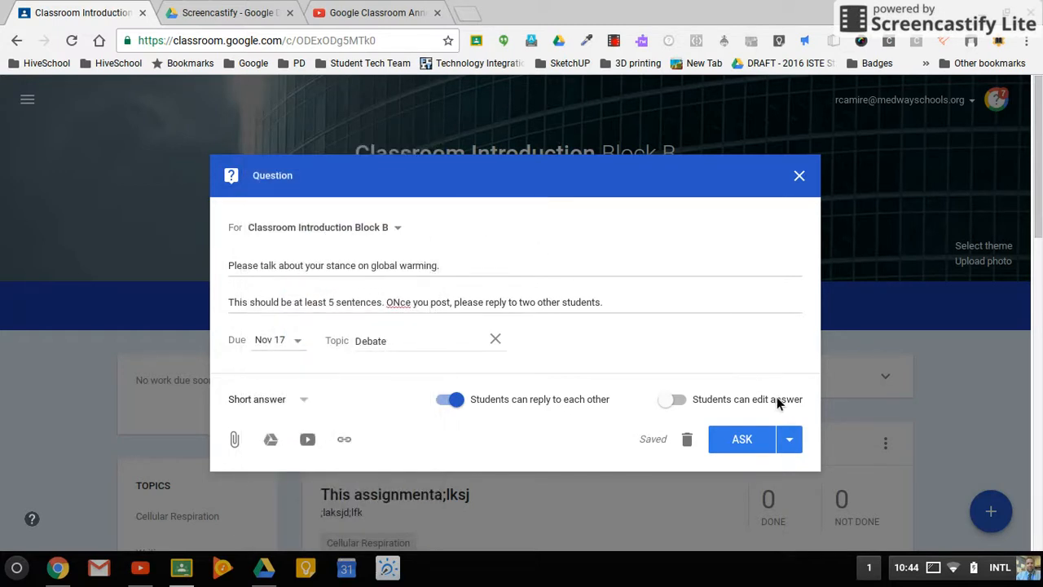
pyautogui.click(792, 447)
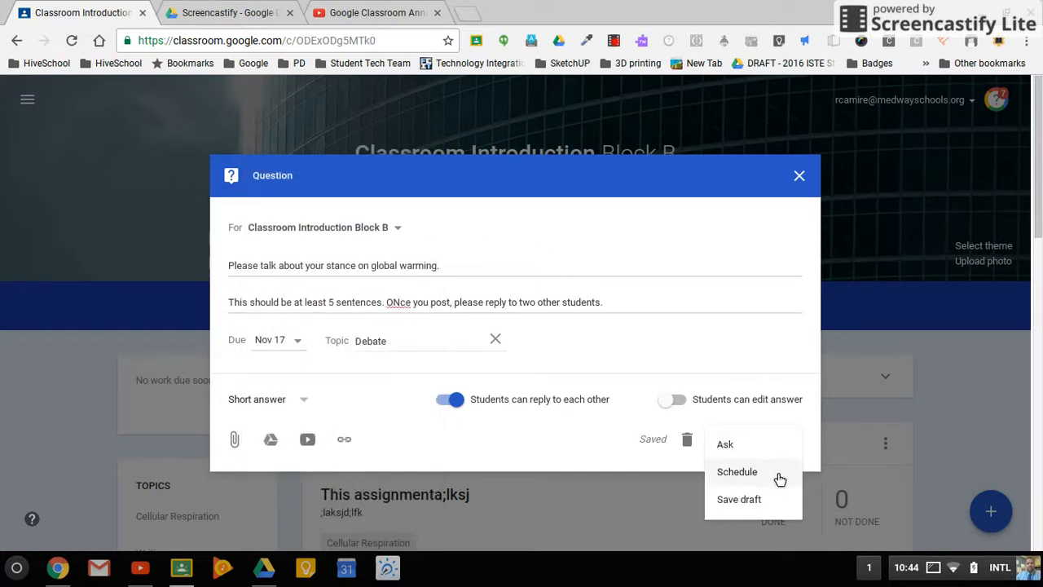
pyautogui.click(604, 431)
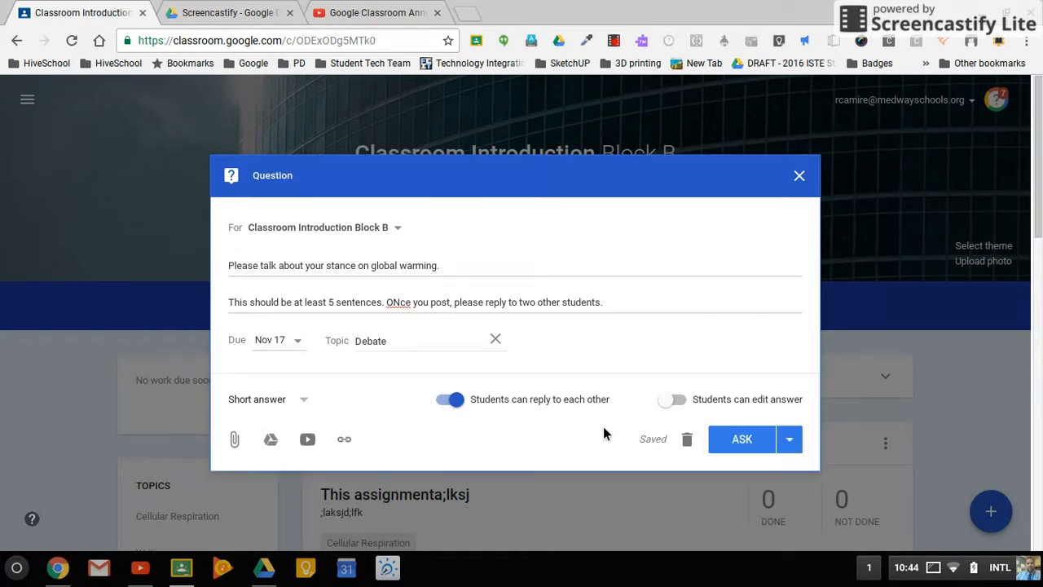
# Ask the global warming question immediately and view its post in the class stream.
pyautogui.click(754, 450)
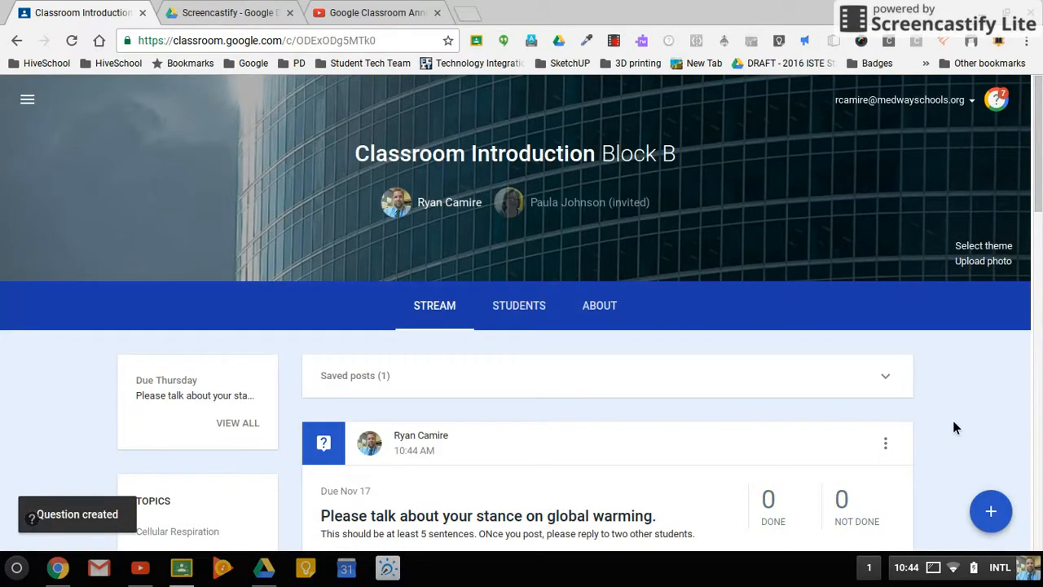
pyautogui.scroll(-4, 952, 422)
pyautogui.scroll(1, 795, 338)
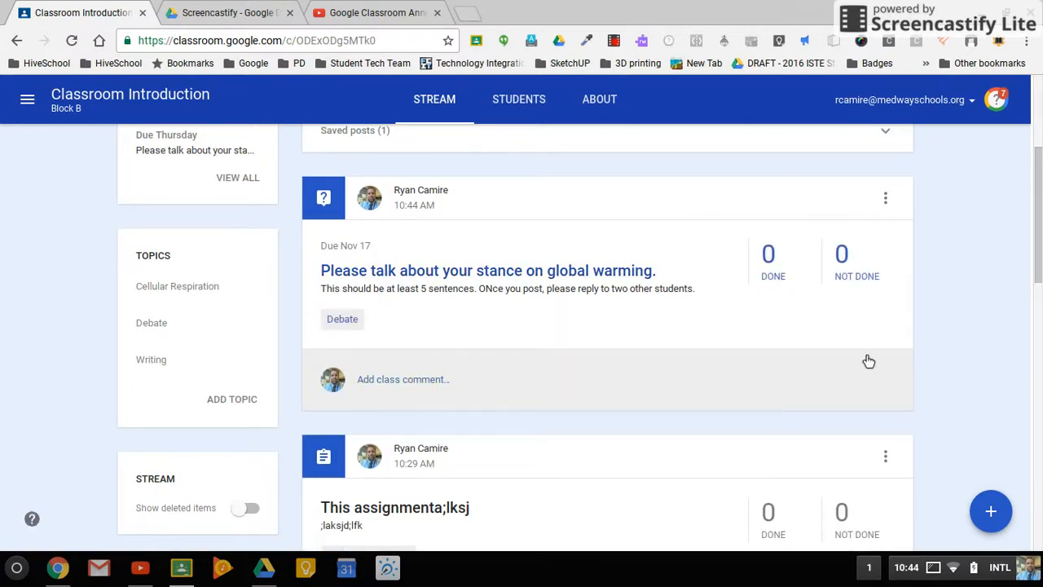
# Create another question for the class that reads "What is your favorite type of milk?".
pyautogui.moveTo(991, 511)
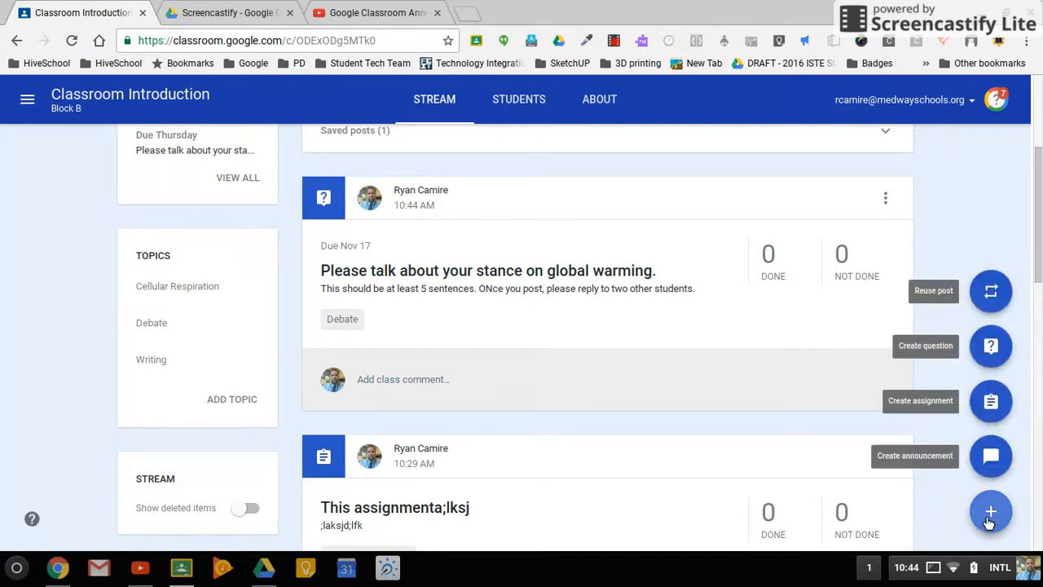
pyautogui.click(991, 346)
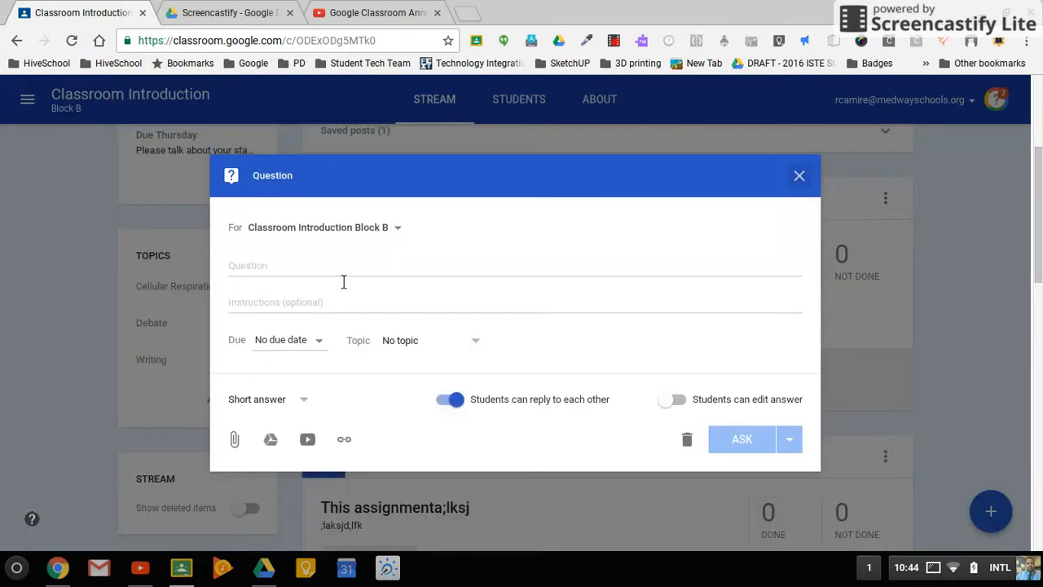
pyautogui.click(343, 281)
pyautogui.write('What is ')
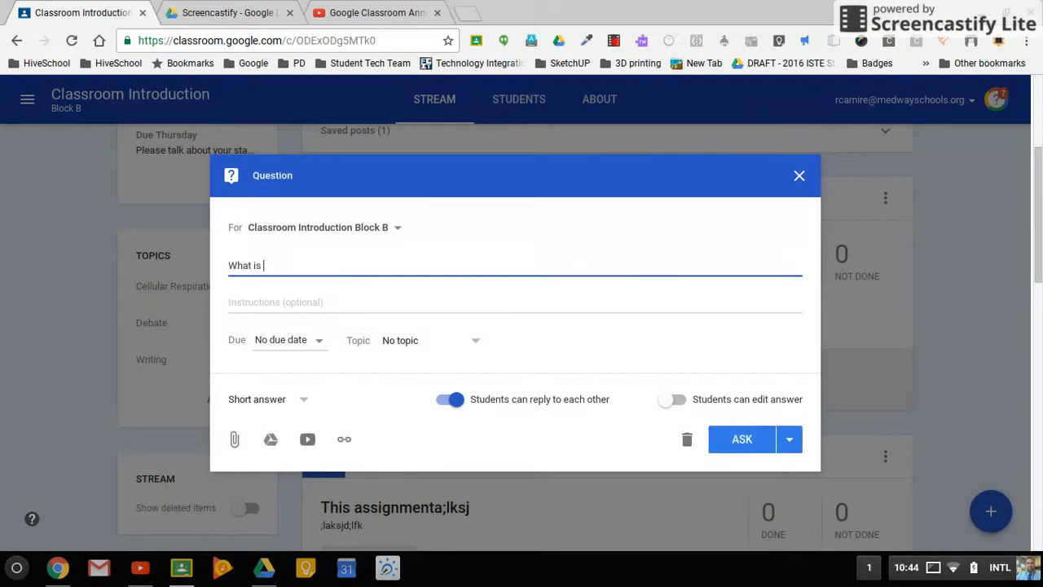
pyautogui.write('your favorite type of milk?')
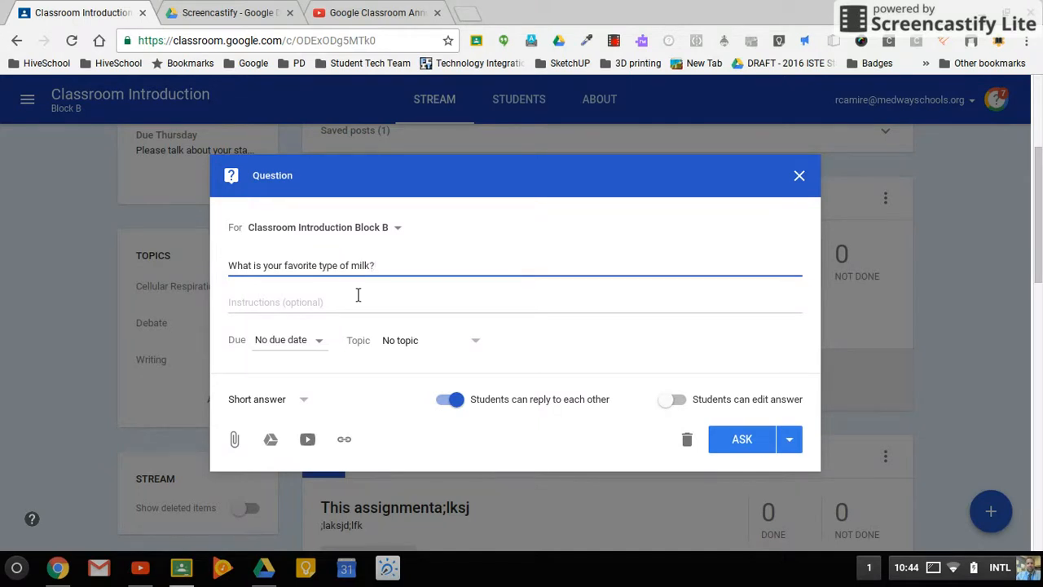
# Make the milk question multiple choice and add the answer options "Whole" and "1%".
pyautogui.click(269, 400)
pyautogui.click(261, 427)
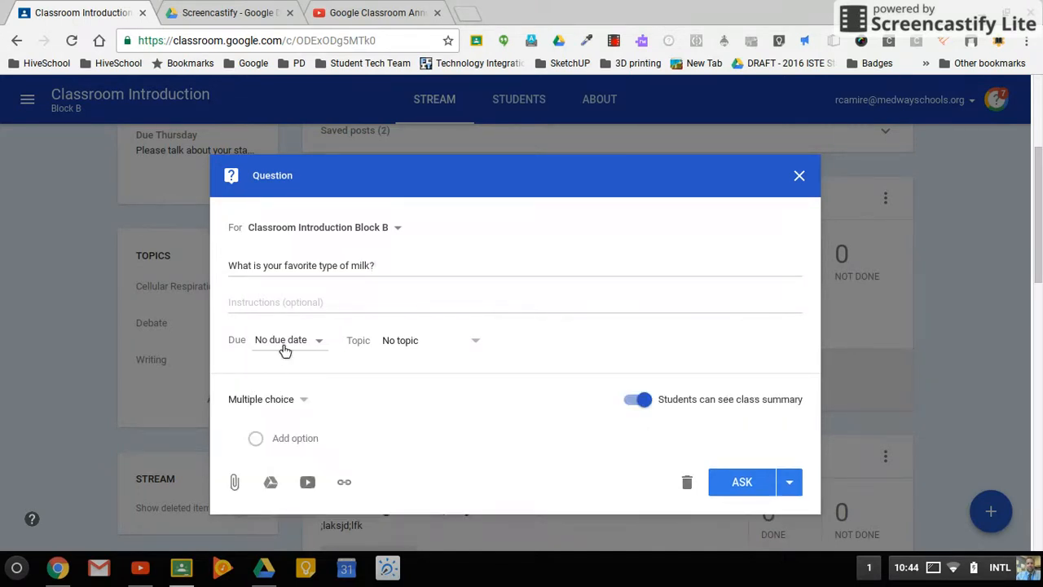
pyautogui.click(282, 438)
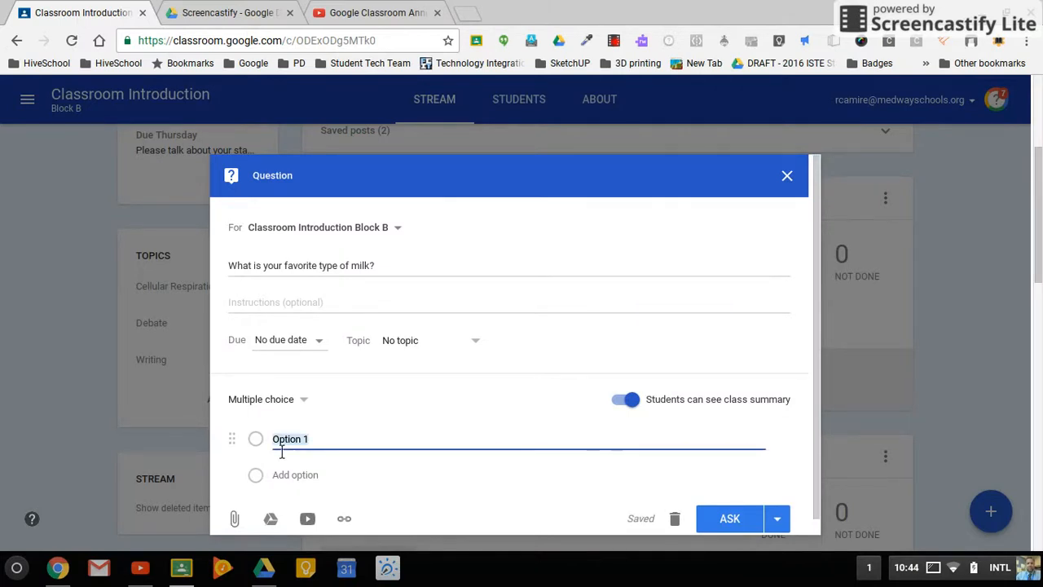
pyautogui.write('Whole')
pyautogui.press('Return')
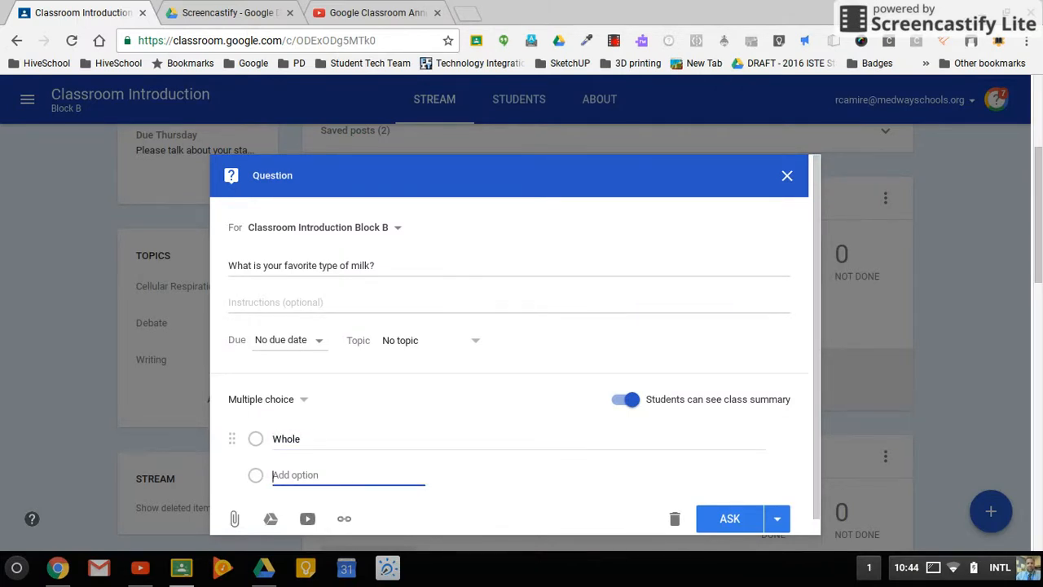
pyautogui.write('1%')
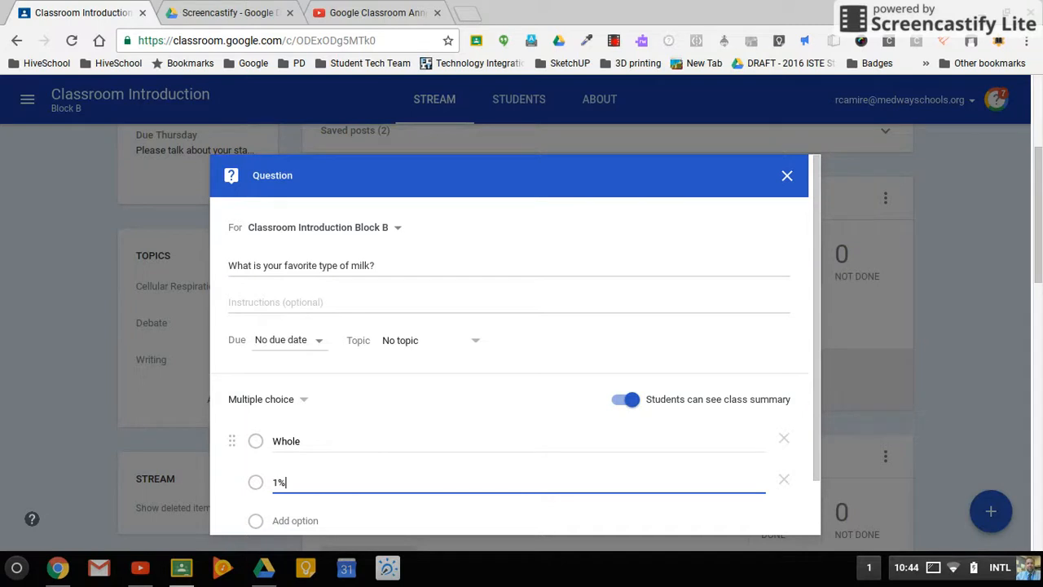
pyautogui.press('Tab')
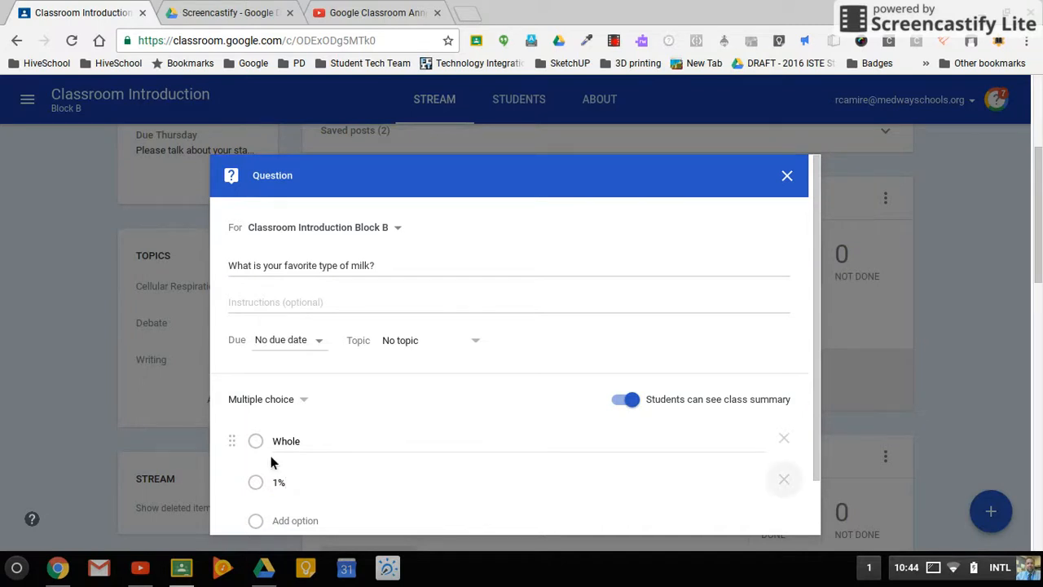
# Add "Skim" and "Chocolate" as the third and fourth answer options of the milk question.
pyautogui.click(302, 523)
pyautogui.write('Skim')
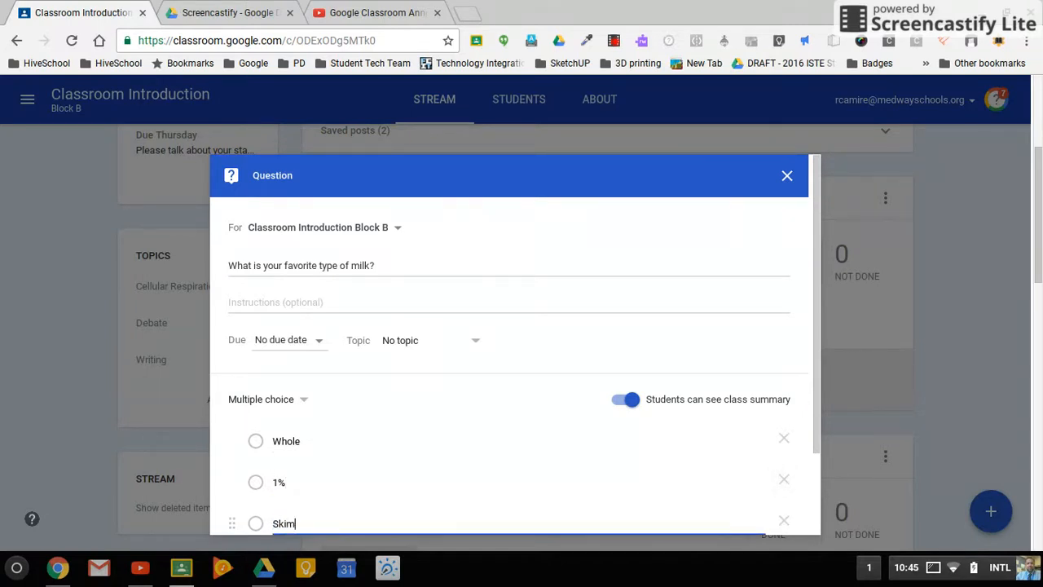
pyautogui.scroll(-2, 317, 481)
pyautogui.click(322, 436)
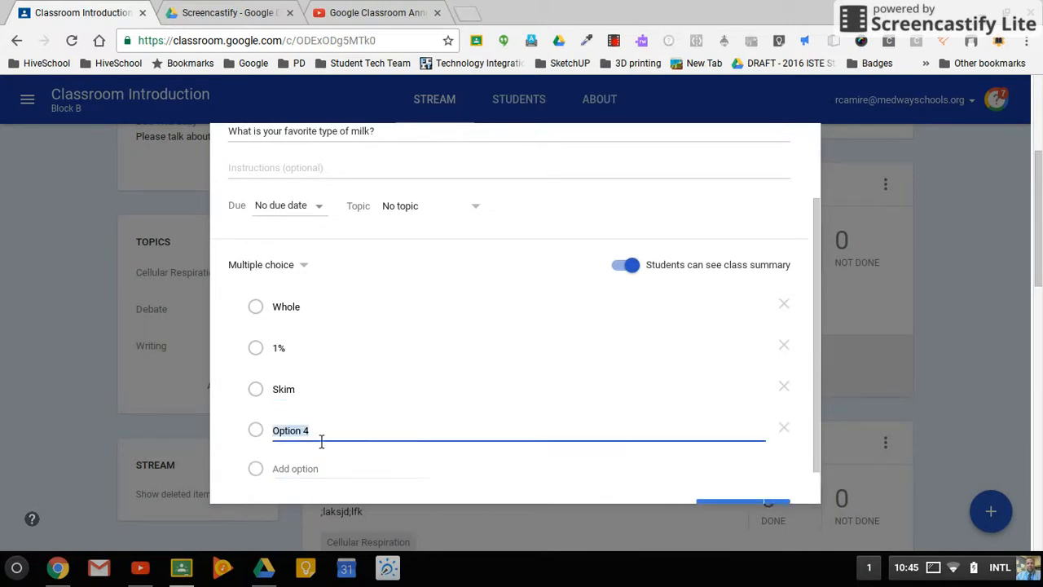
pyautogui.write('Chocolate')
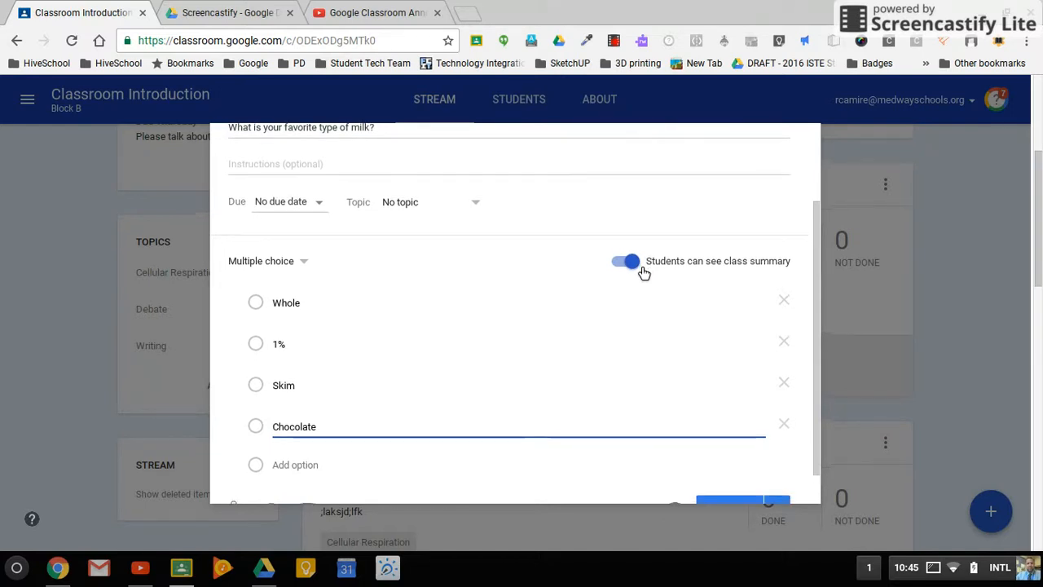
# File the milk question under the Writing topic and ask it immediately.
pyautogui.scroll(-1, 640, 272)
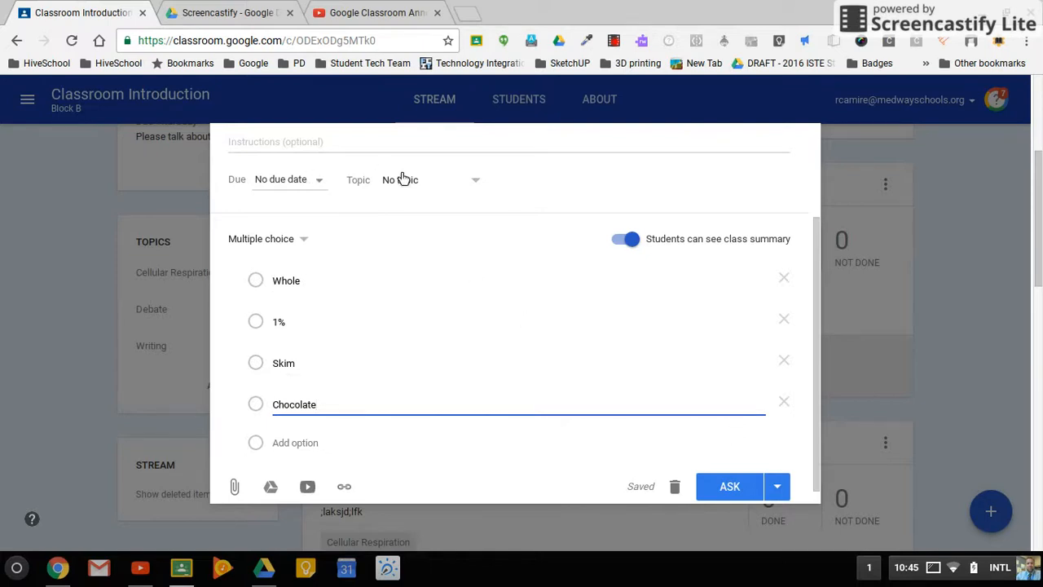
pyautogui.click(426, 188)
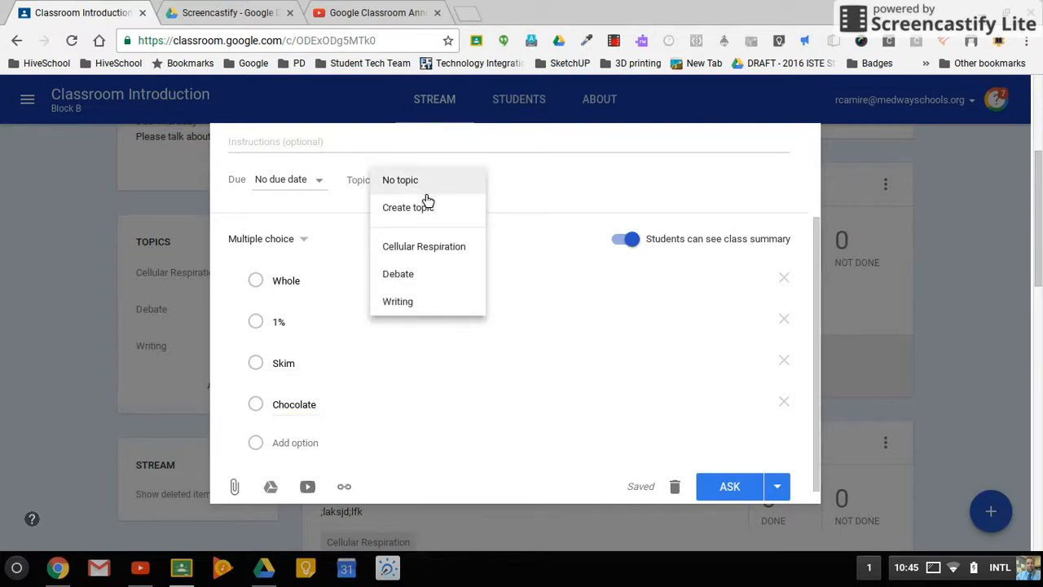
pyautogui.click(421, 302)
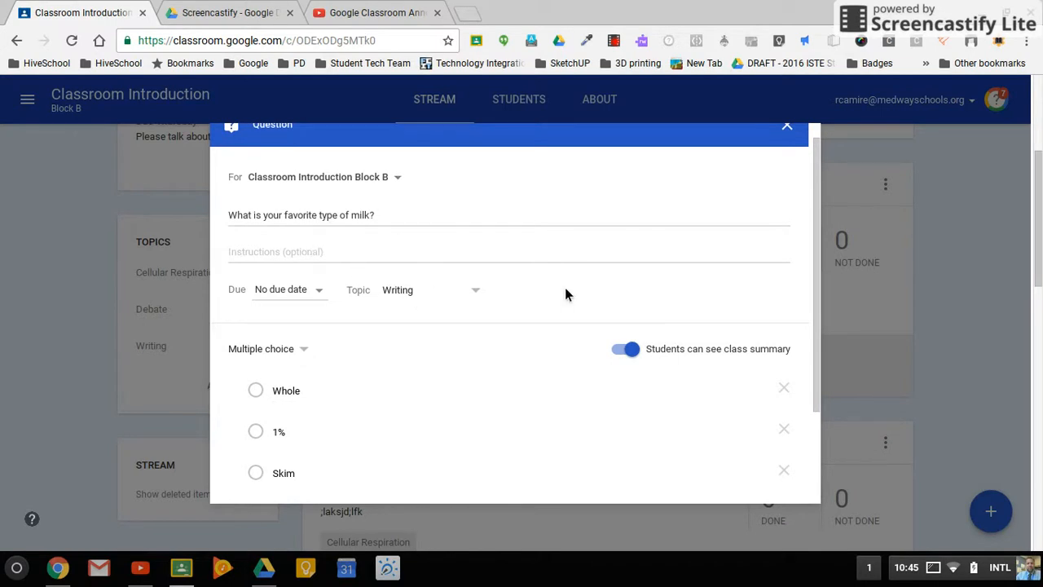
pyautogui.scroll(-2, 565, 290)
pyautogui.scroll(-1, 571, 294)
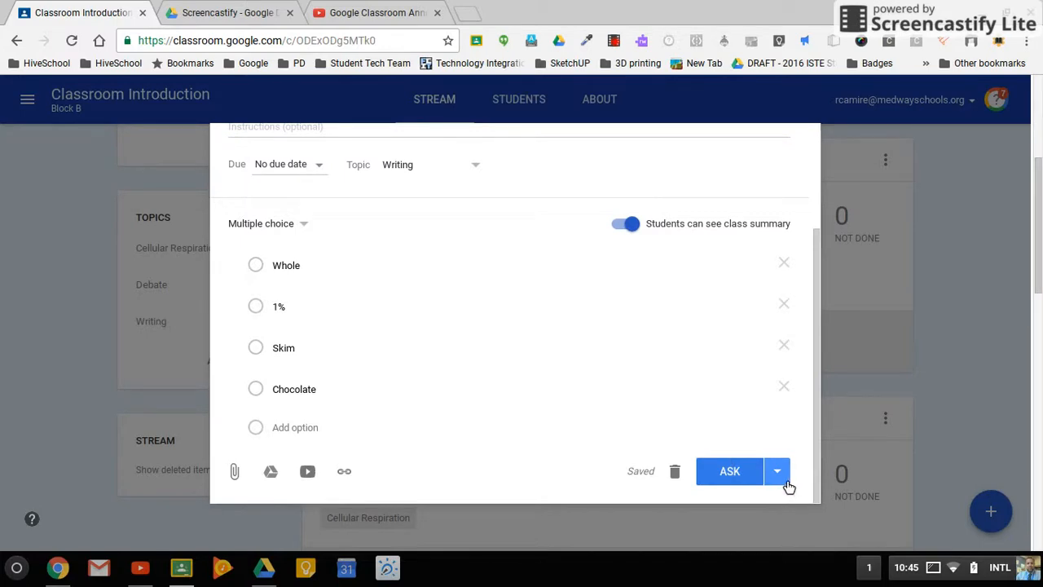
pyautogui.click(738, 473)
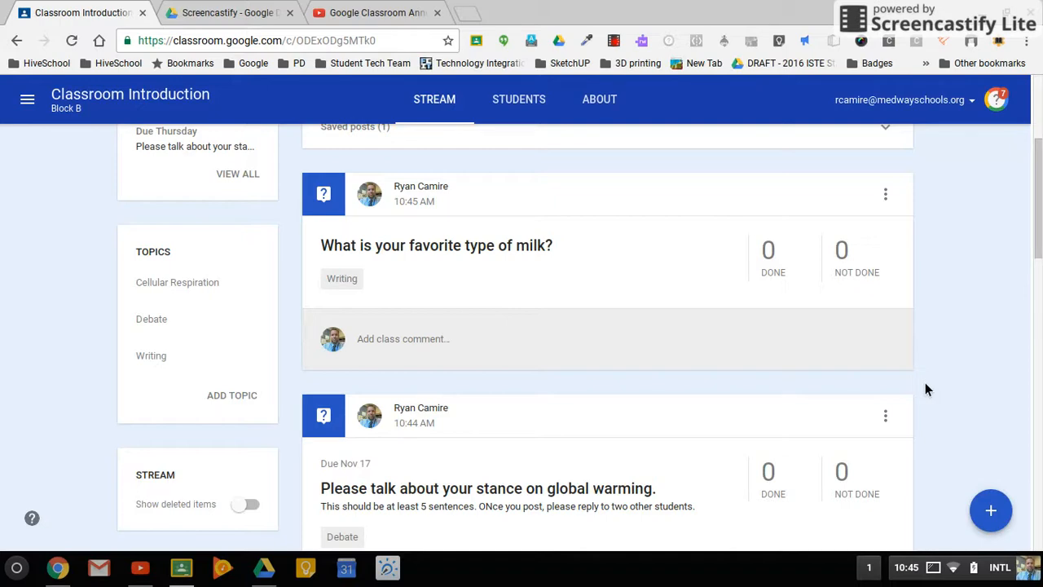
pyautogui.click(936, 575)
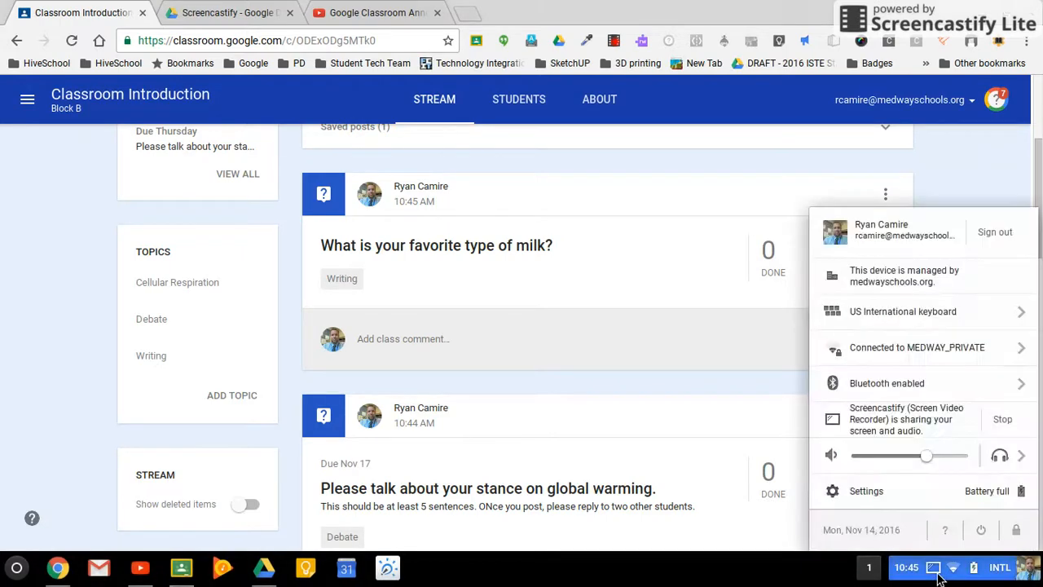
pyautogui.click(1007, 427)
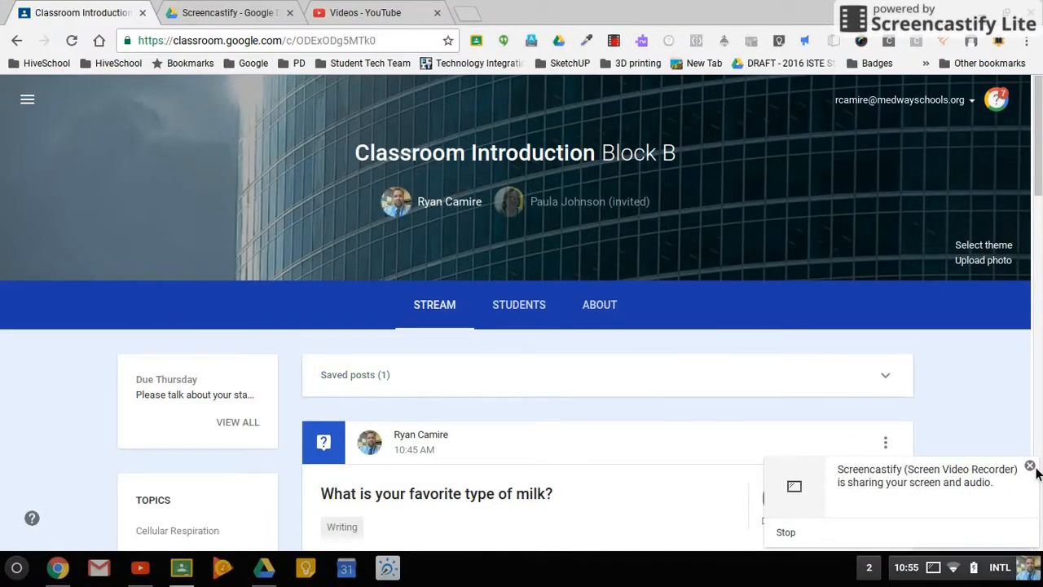
pyautogui.click(1029, 466)
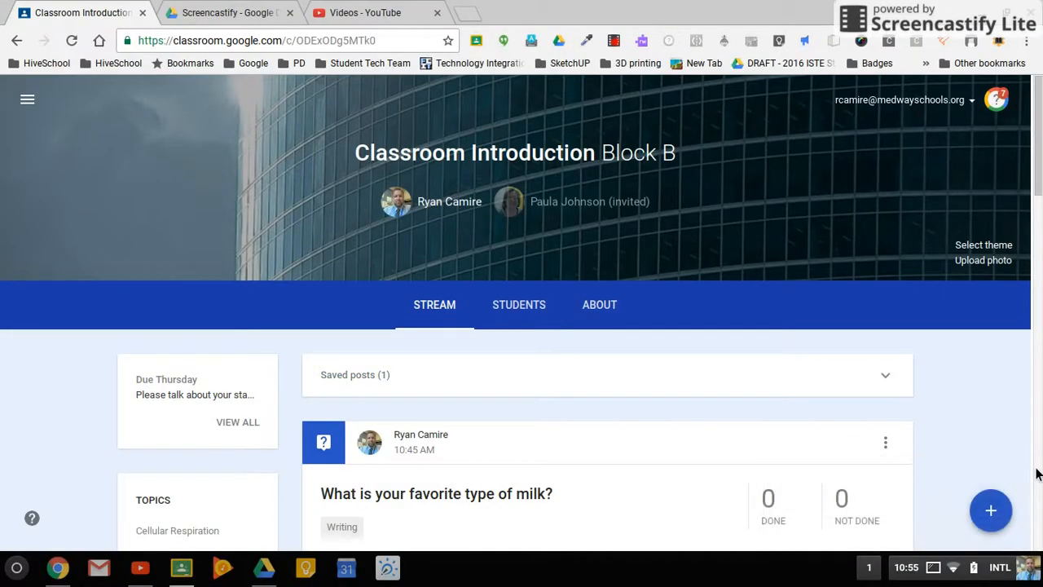
# Start reusing an earlier post and choose the Grade 5 Digital Citizenship class as its source.
pyautogui.moveTo(995, 510)
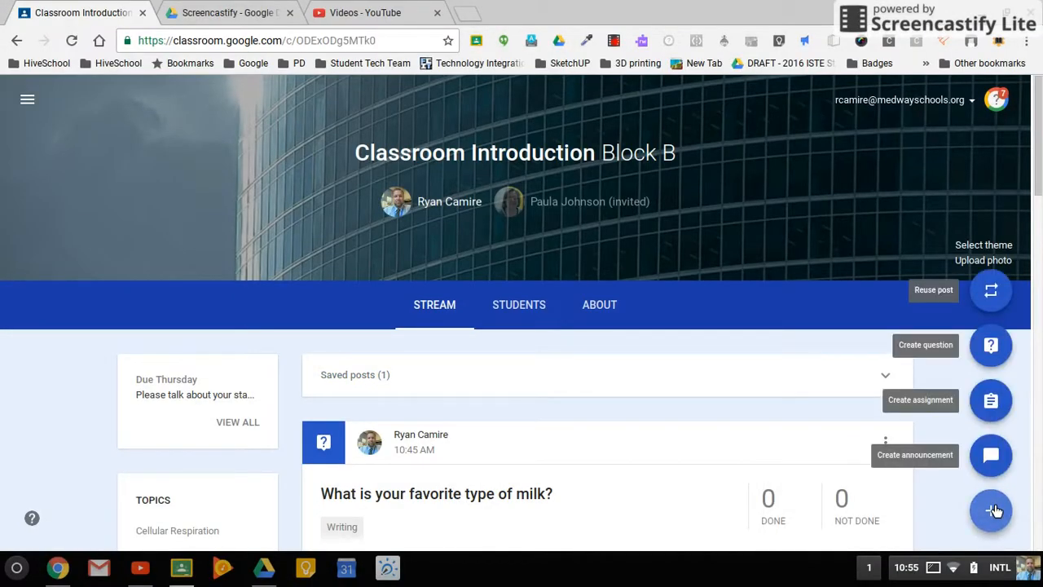
pyautogui.click(993, 292)
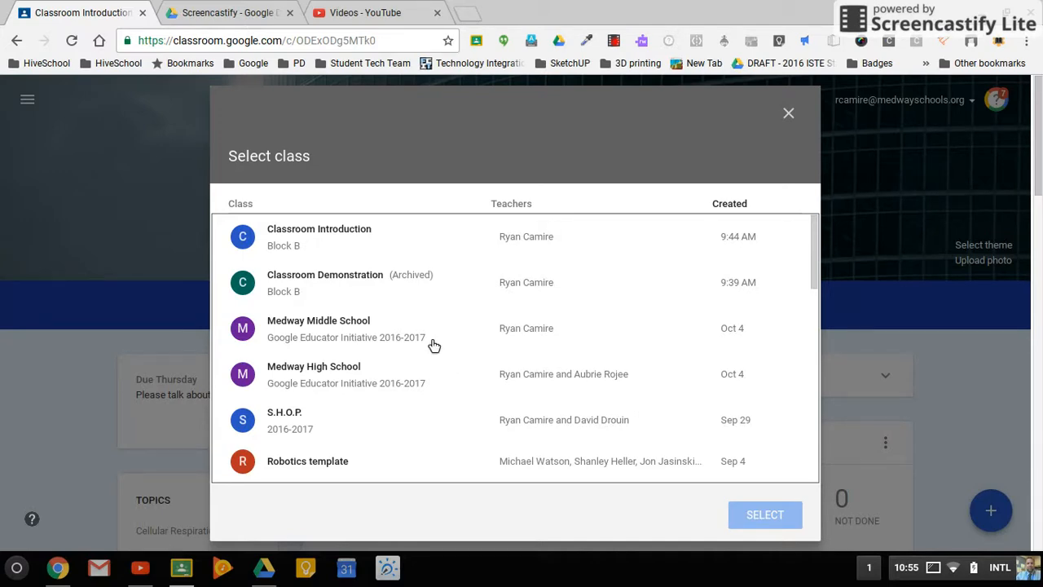
pyautogui.scroll(-5, 432, 344)
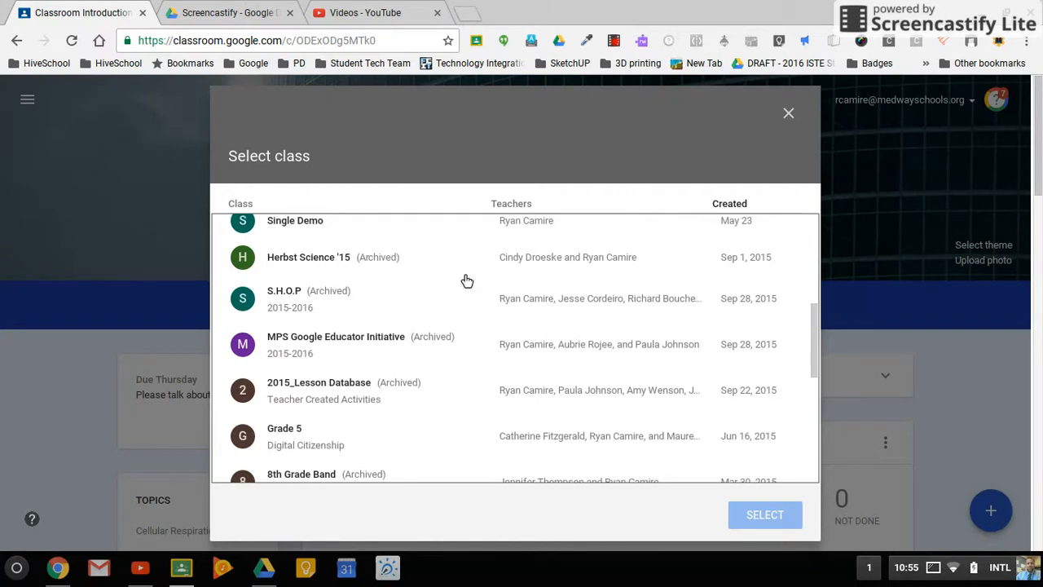
pyautogui.scroll(-5, 469, 416)
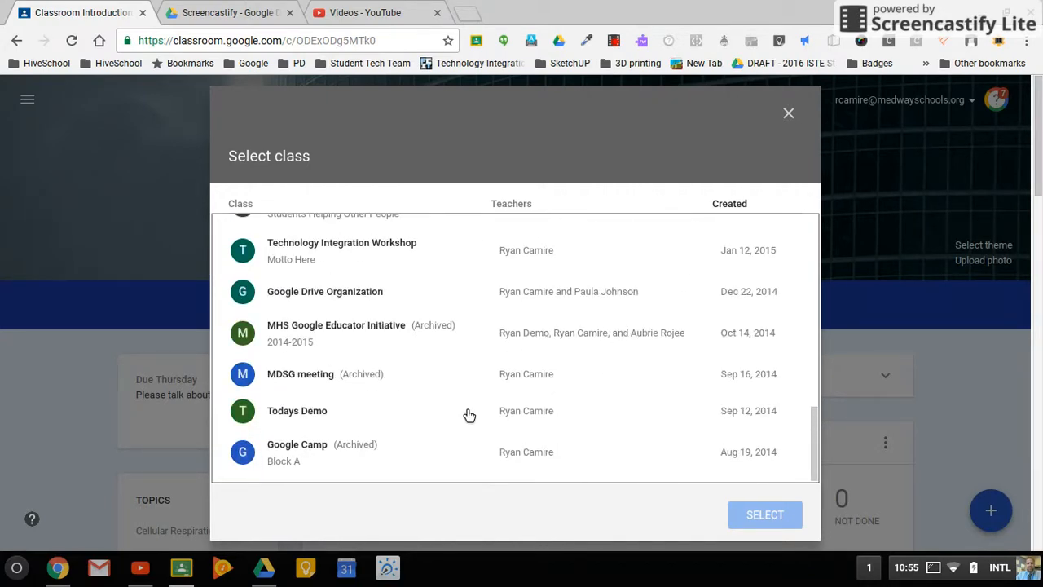
pyautogui.scroll(4, 470, 416)
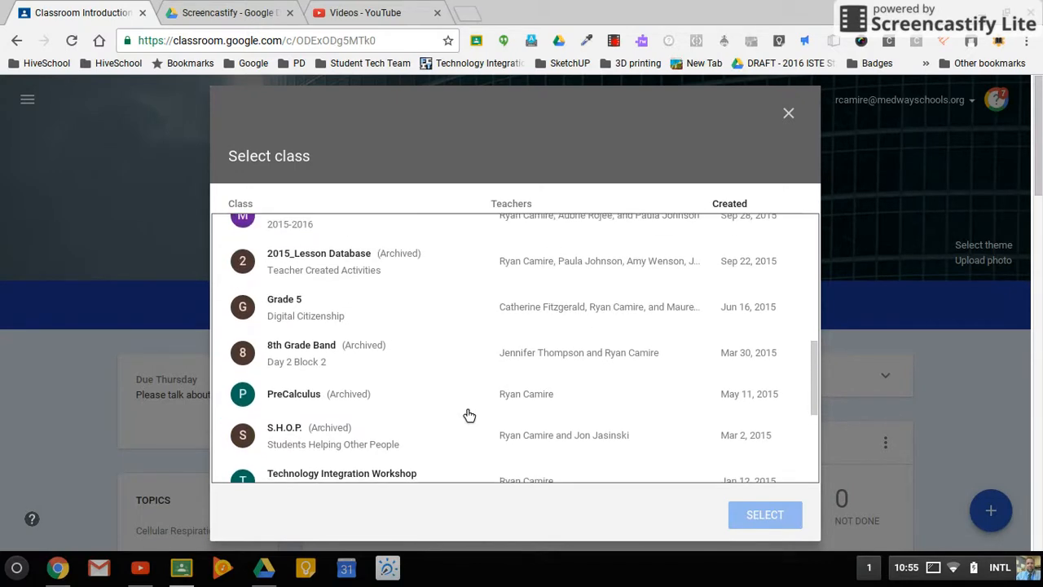
pyautogui.scroll(-1, 469, 416)
pyautogui.scroll(2, 469, 416)
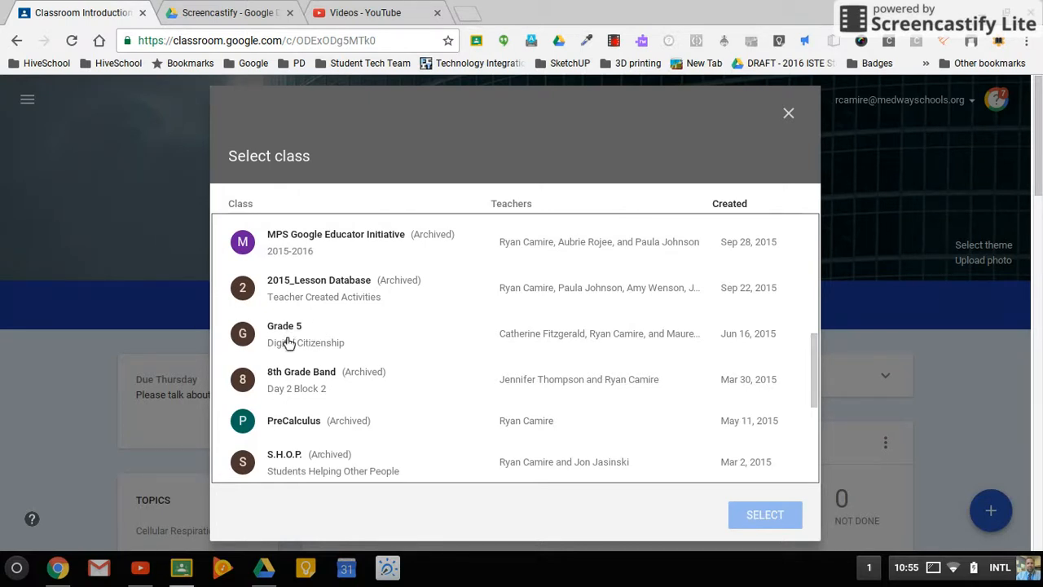
pyautogui.click(287, 340)
pyautogui.click(745, 515)
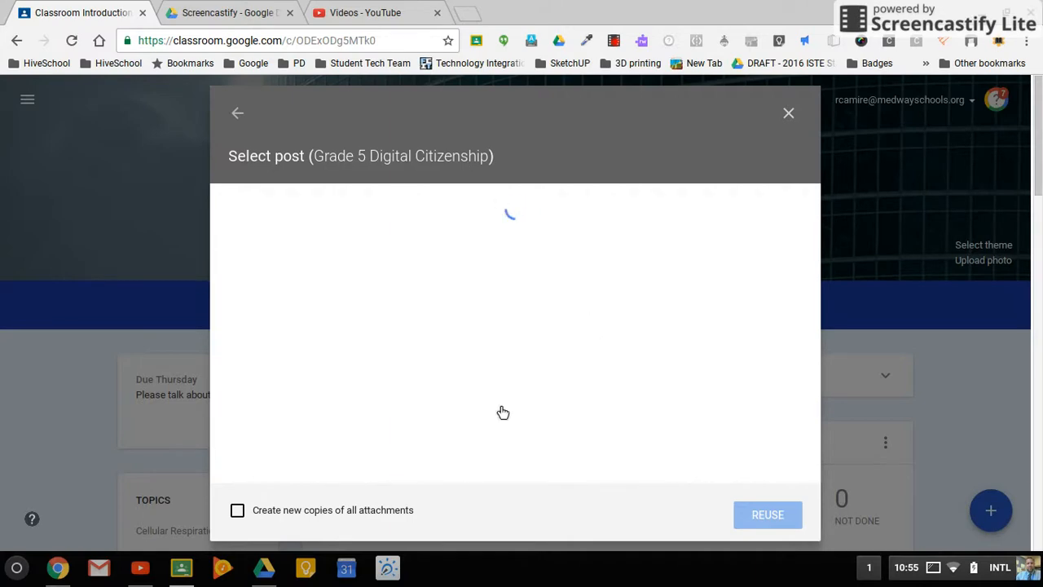
# Reuse the "Picture Perfect" assignment from the Grade 5 posts without creating new copies of its attachments.
pyautogui.scroll(-3, 412, 269)
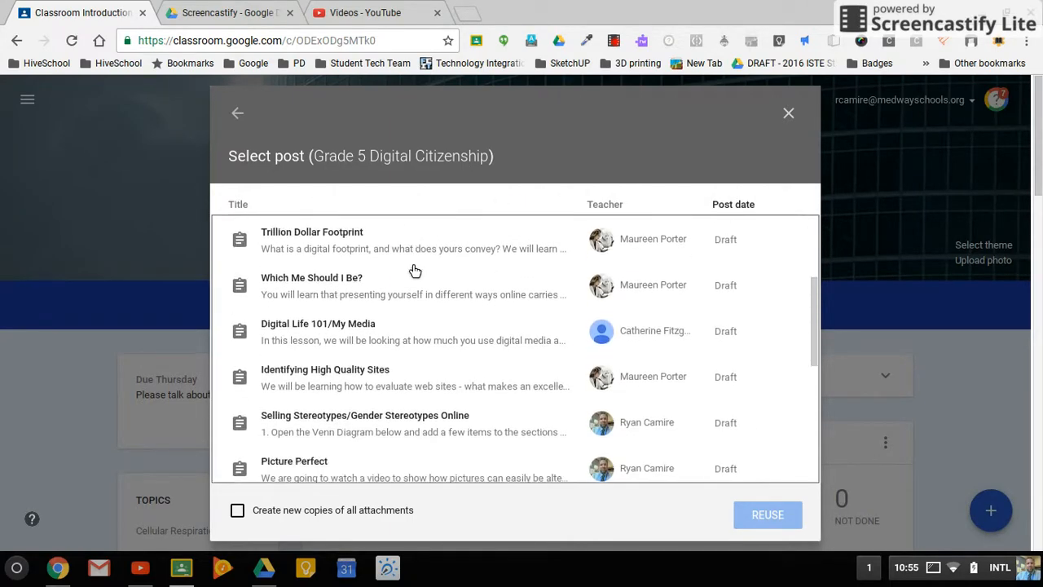
pyautogui.scroll(-3, 414, 270)
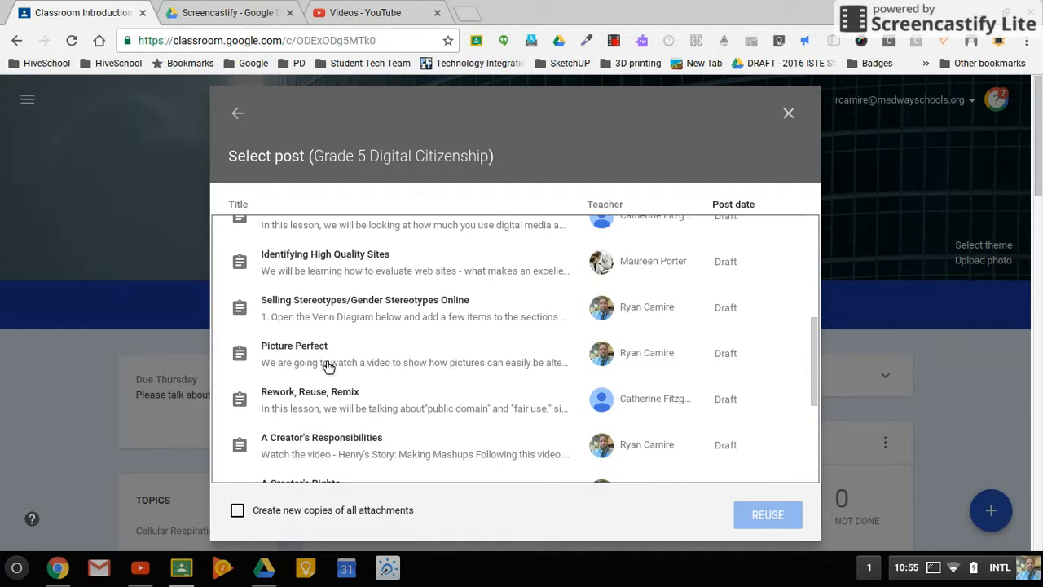
pyautogui.click(328, 365)
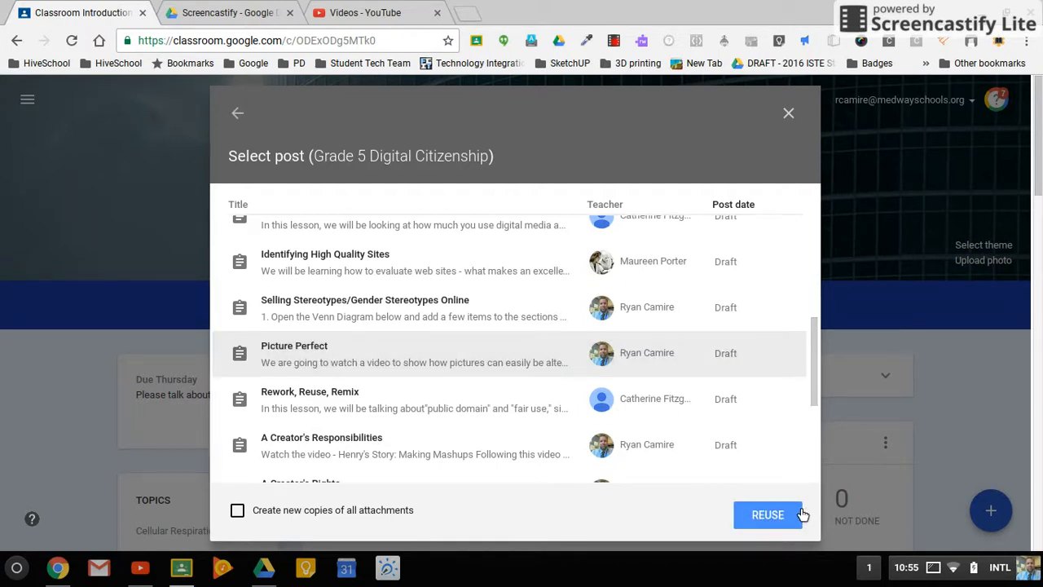
pyautogui.click(771, 519)
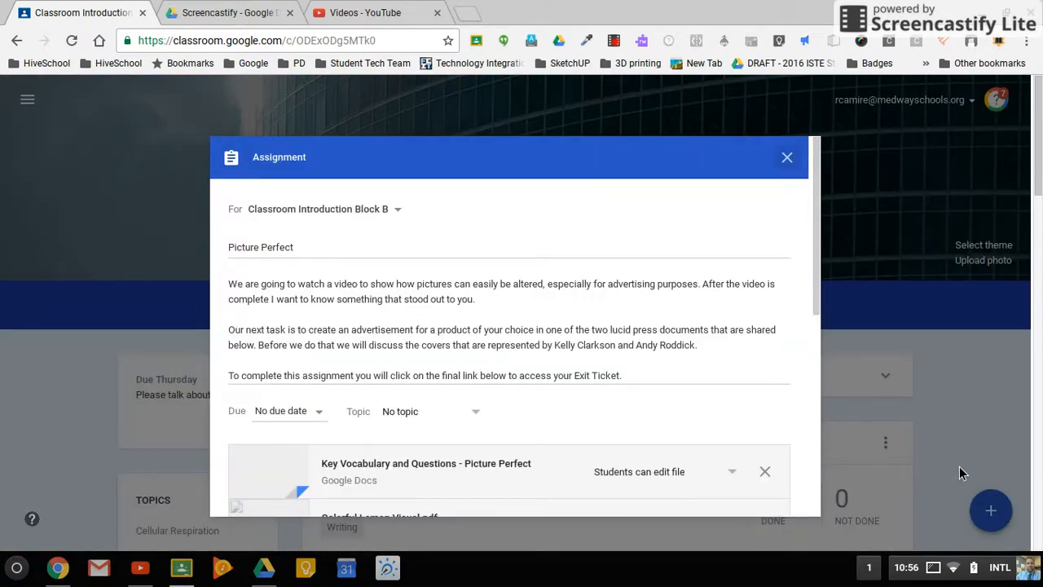
# Examine the instructions and attachments carried over into the reused "Picture Perfect" assignment.
pyautogui.scroll(-1, 548, 332)
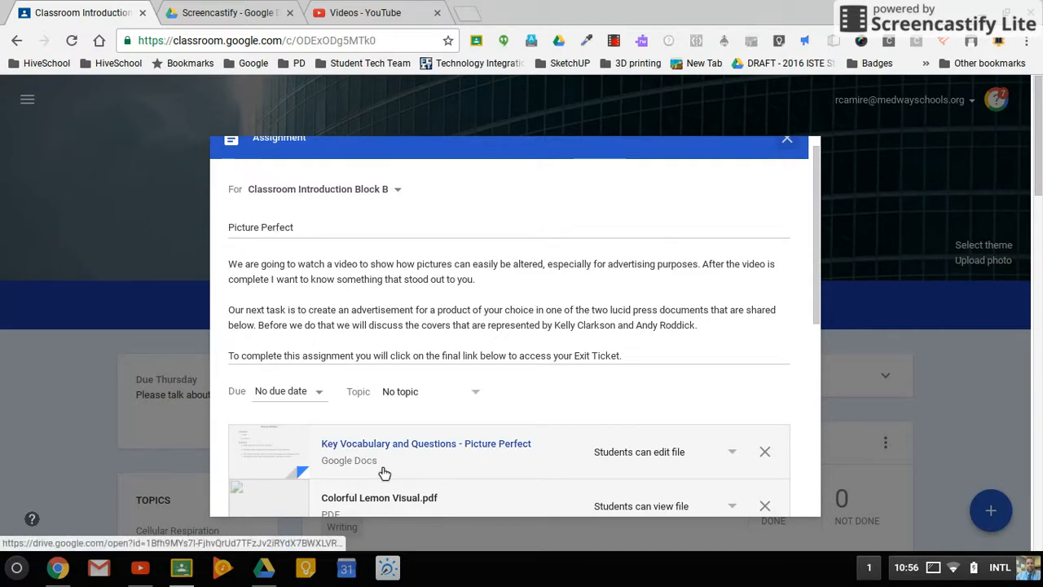
pyautogui.scroll(-4, 384, 473)
pyautogui.scroll(-3, 384, 473)
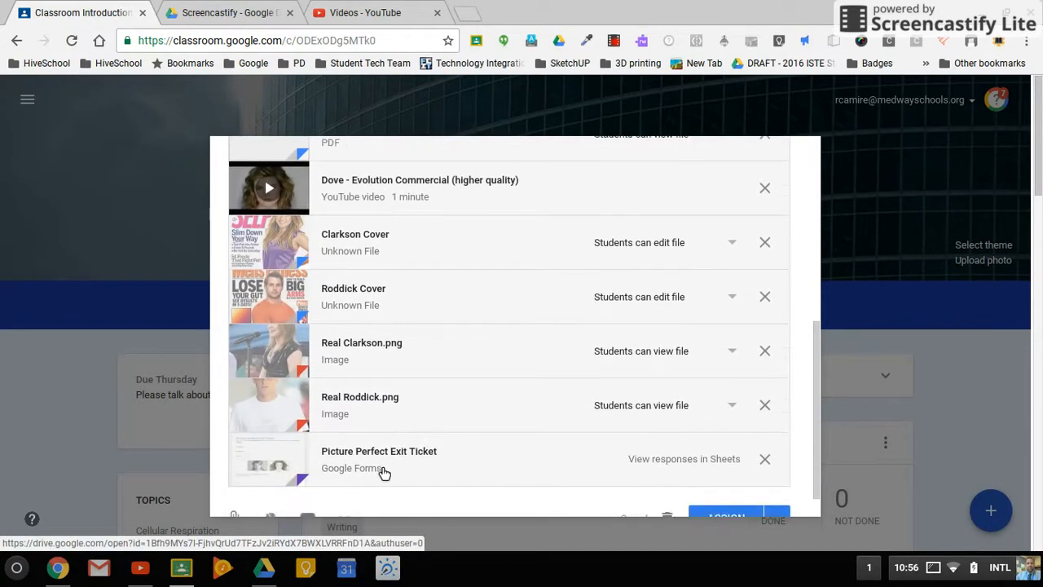
pyautogui.scroll(1, 384, 473)
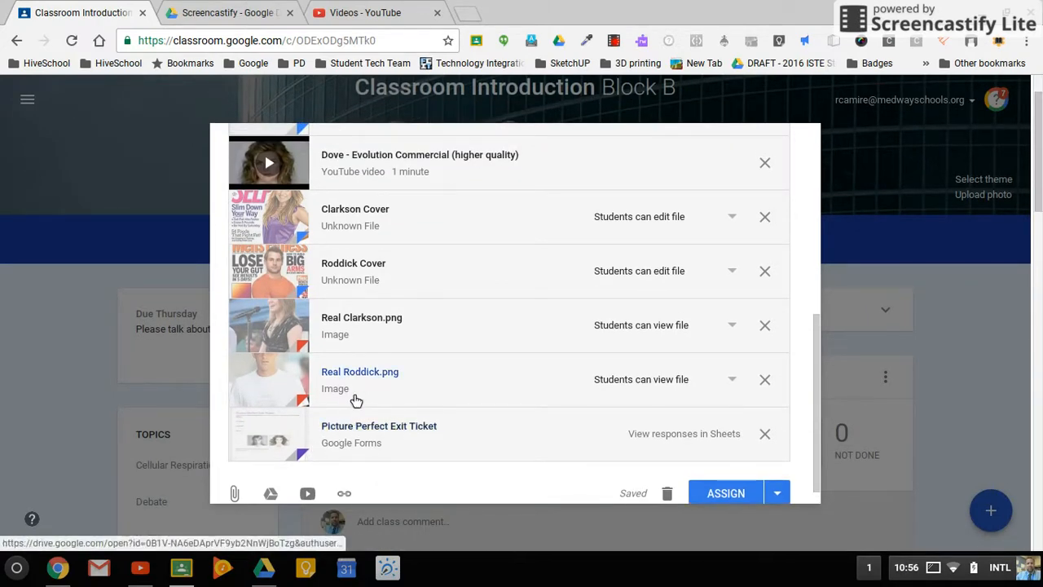
pyautogui.scroll(2, 361, 383)
pyautogui.scroll(6, 361, 382)
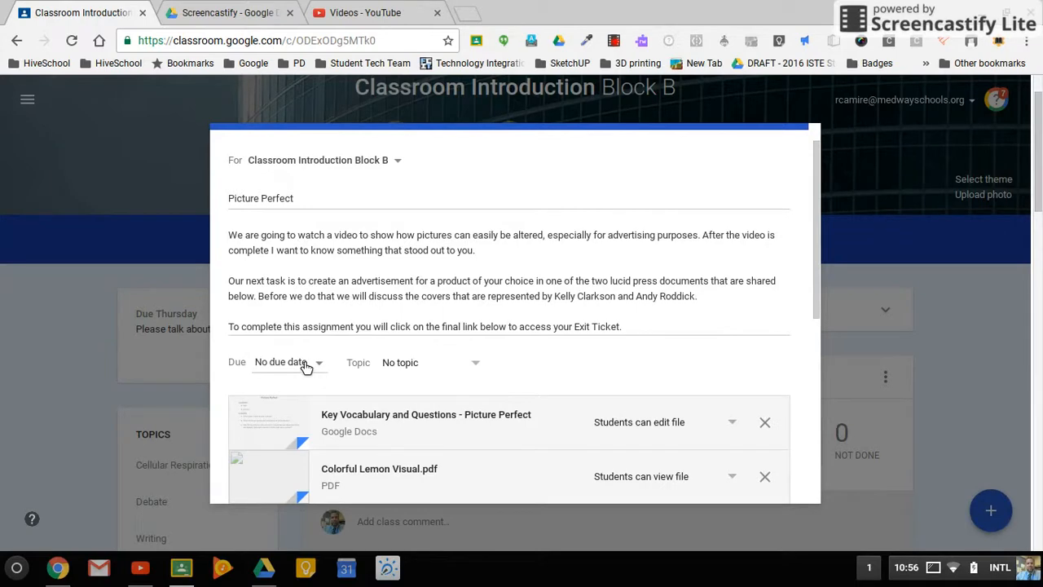
# Review which classes could receive the "Picture Perfect" assignment and the alternatives to assigning it immediately.
pyautogui.click(398, 161)
pyautogui.click(760, 300)
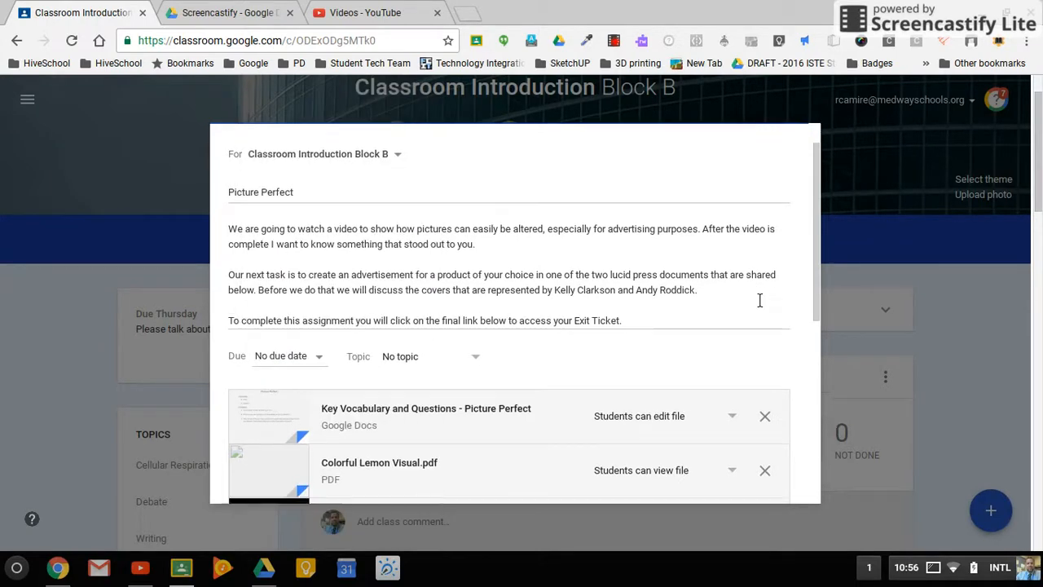
pyautogui.scroll(-6, 760, 300)
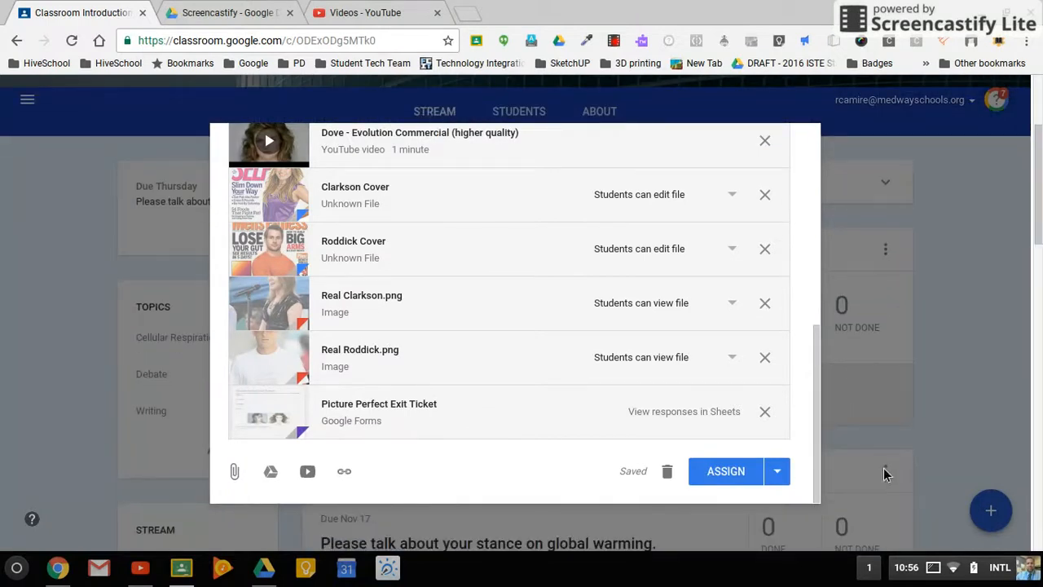
pyautogui.click(789, 473)
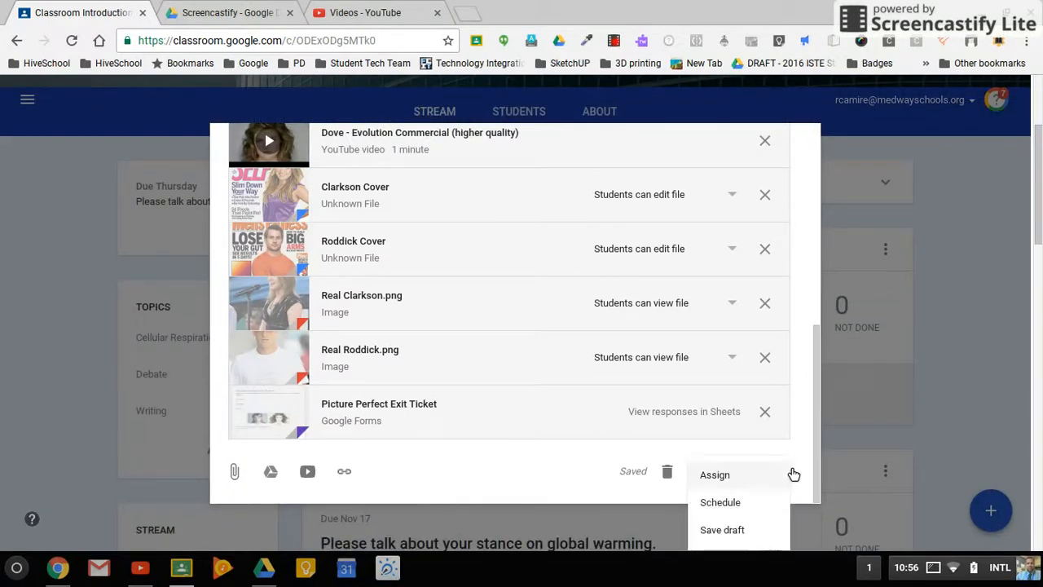
pyautogui.click(559, 481)
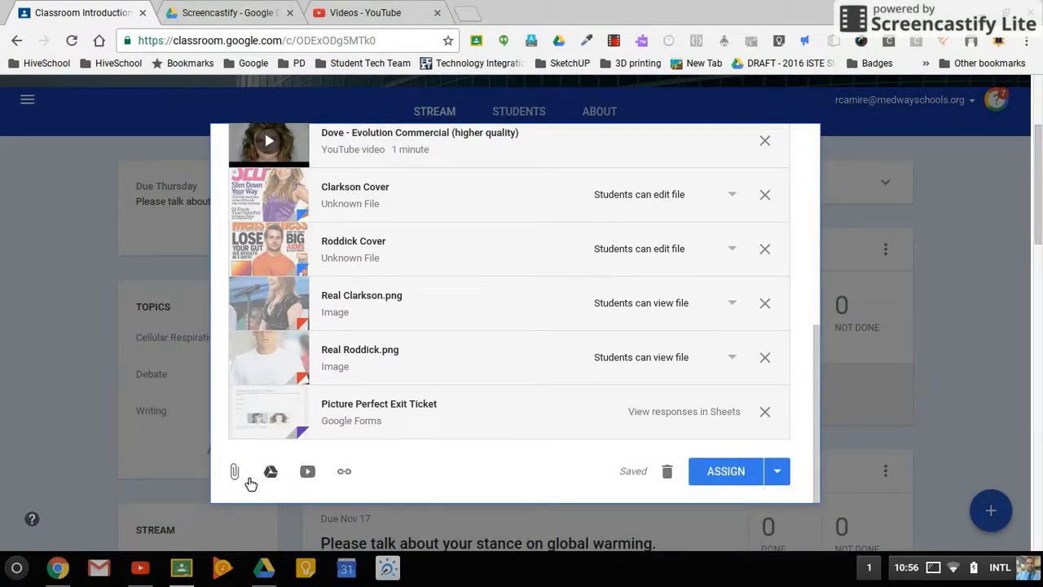
# Assign the reused "Picture Perfect" assignment to the class and check its post in the stream.
pyautogui.click(725, 472)
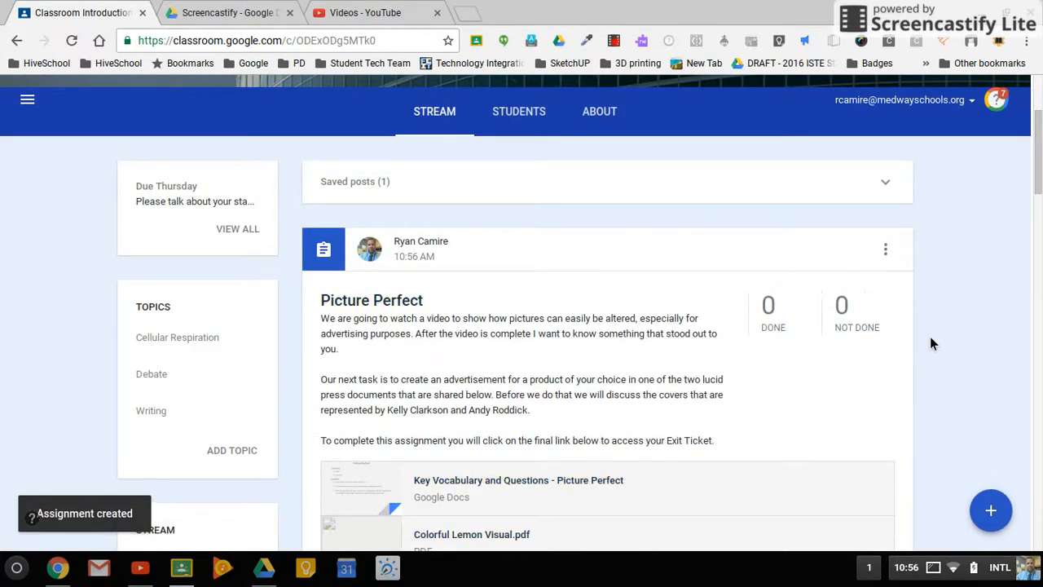
pyautogui.scroll(-2, 931, 343)
pyautogui.scroll(-1, 931, 343)
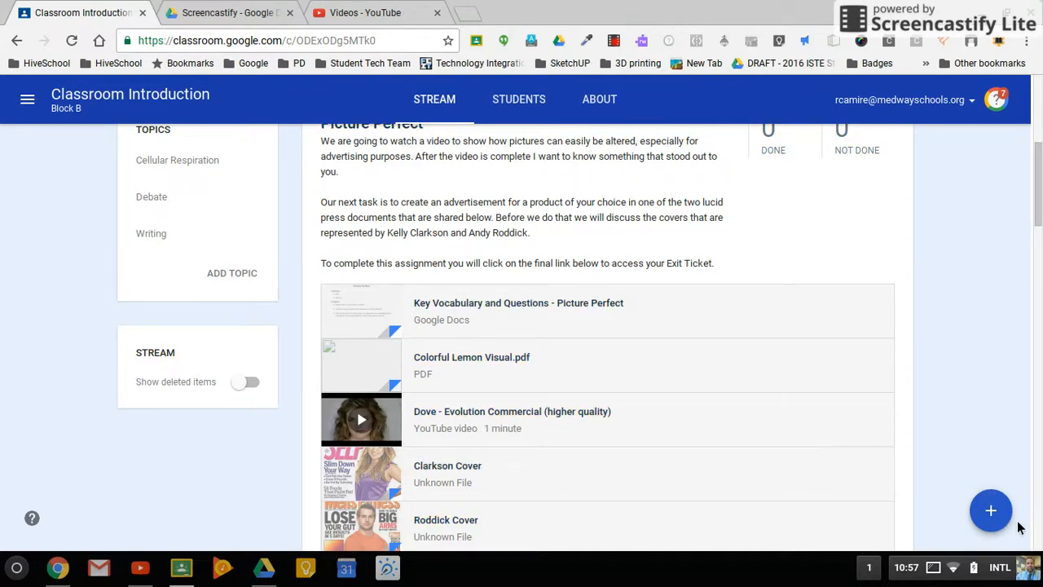
# Try selecting the 5 paragraphs essay assignment about last summer from Classroom Introduction Block B for reuse, and dismiss the post selection.
pyautogui.moveTo(1010, 518)
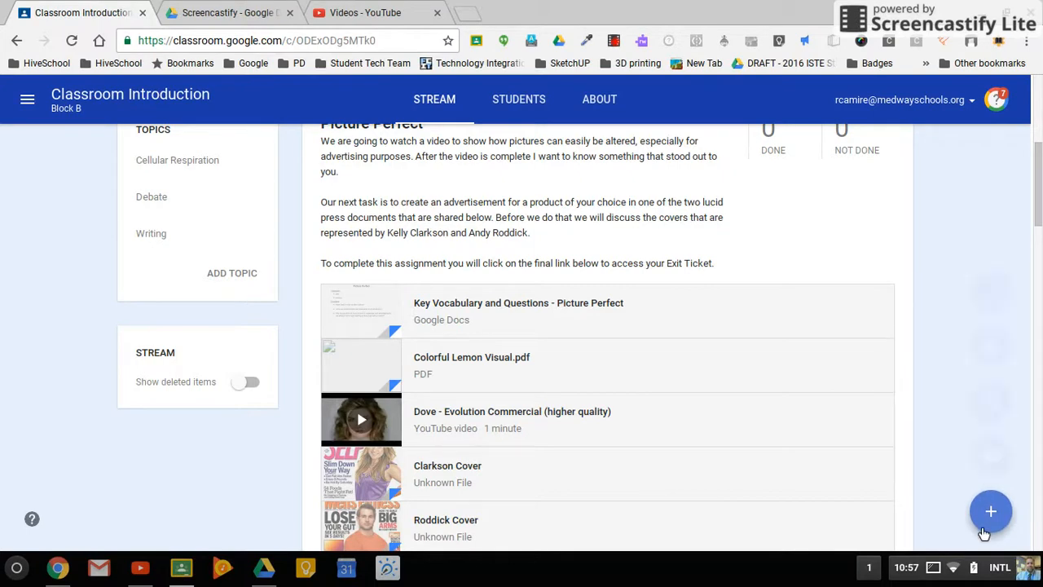
pyautogui.click(996, 289)
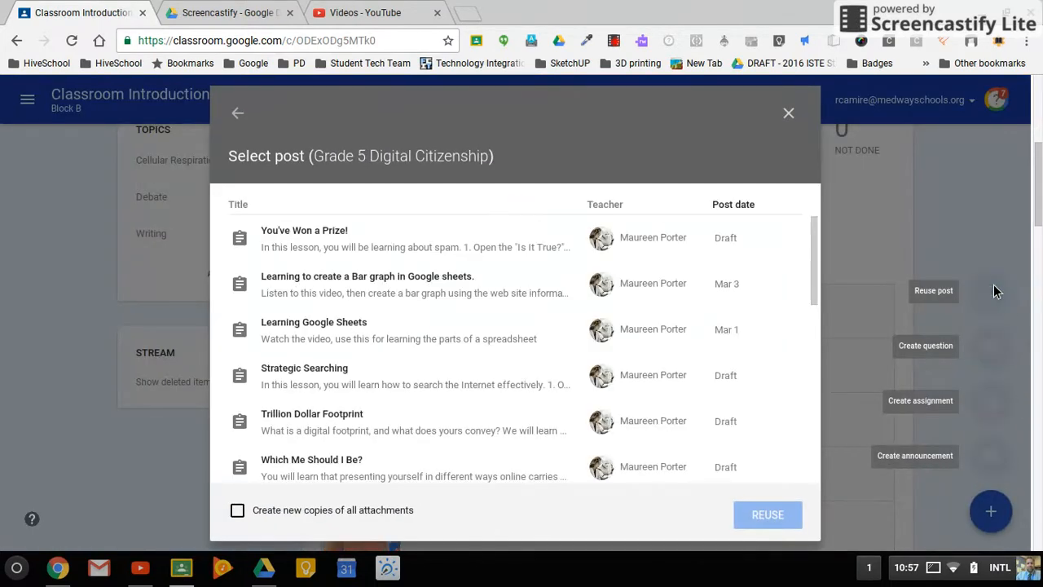
pyautogui.click(238, 114)
pyautogui.click(306, 253)
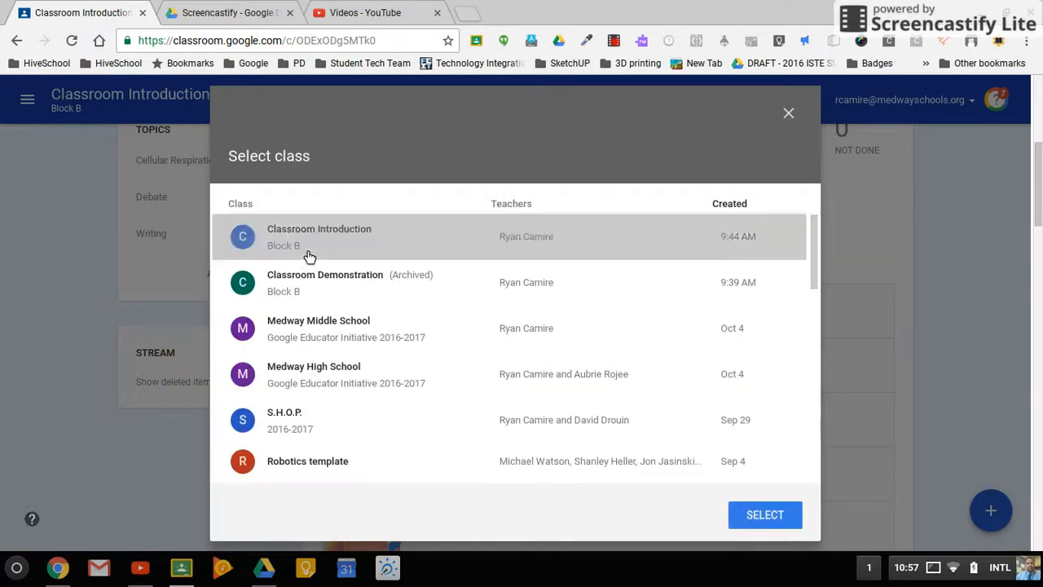
pyautogui.click(738, 513)
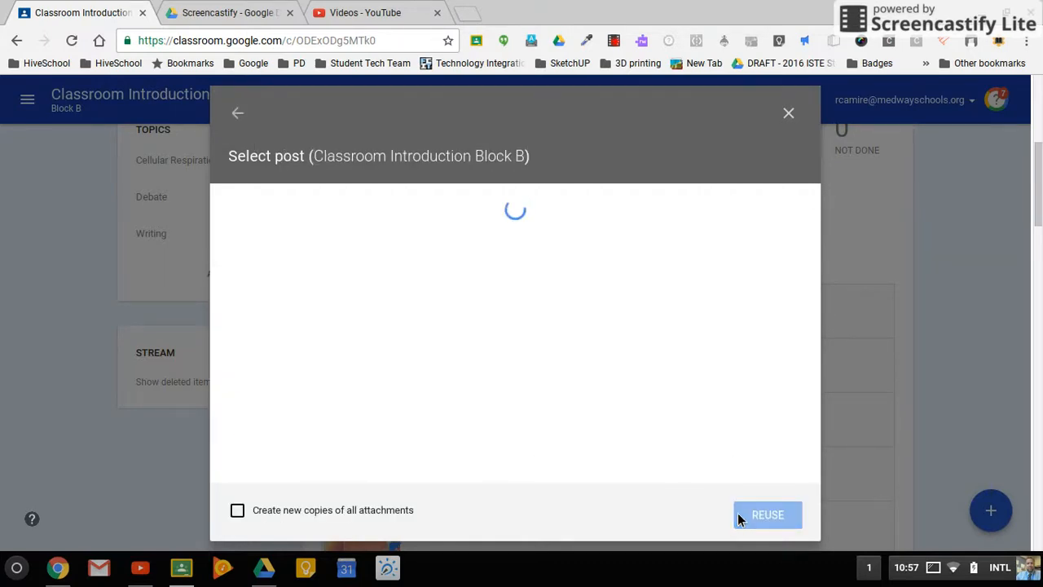
pyautogui.scroll(-2, 403, 356)
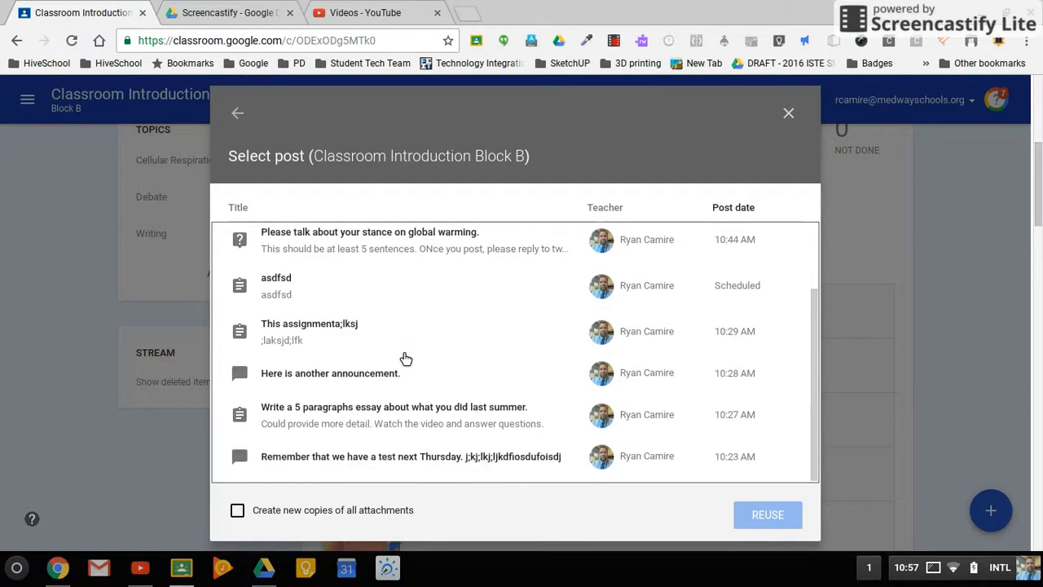
pyautogui.click(343, 417)
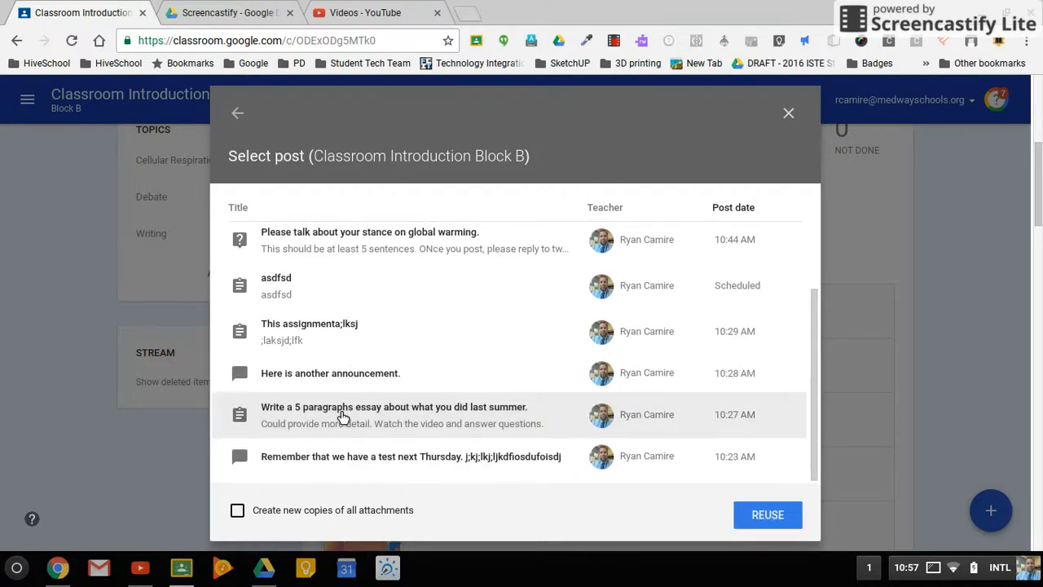
pyautogui.click(797, 116)
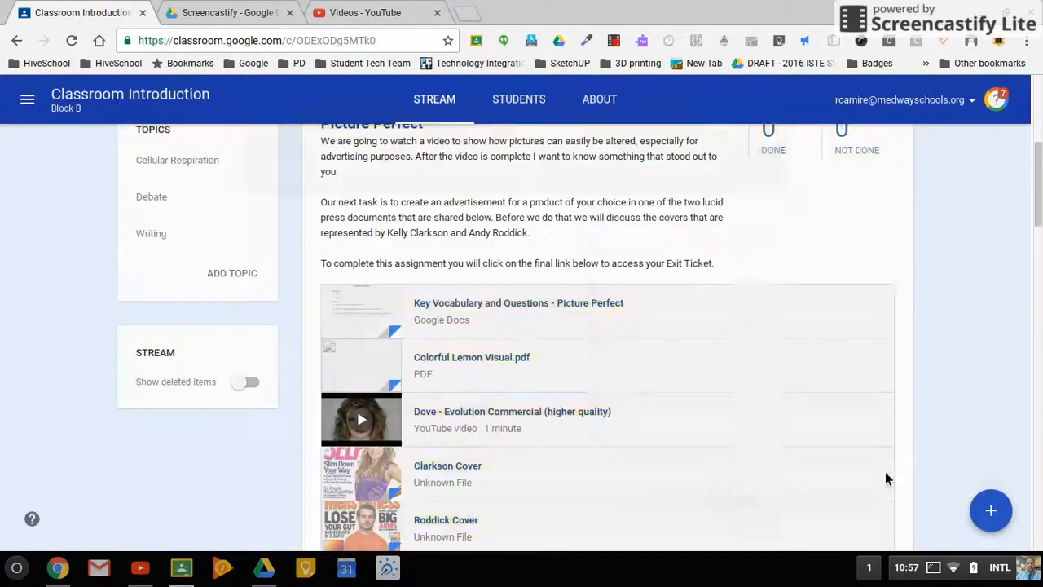